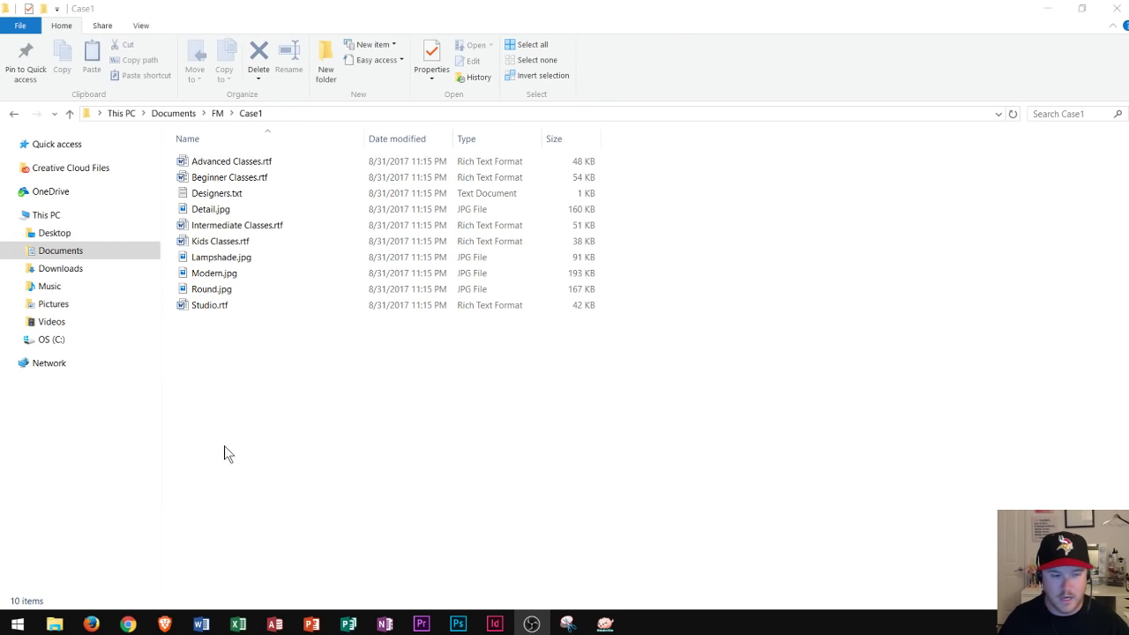
- Search the Start menu for File Explorer, view its options, then return to Case1
mouse_move(55, 624)
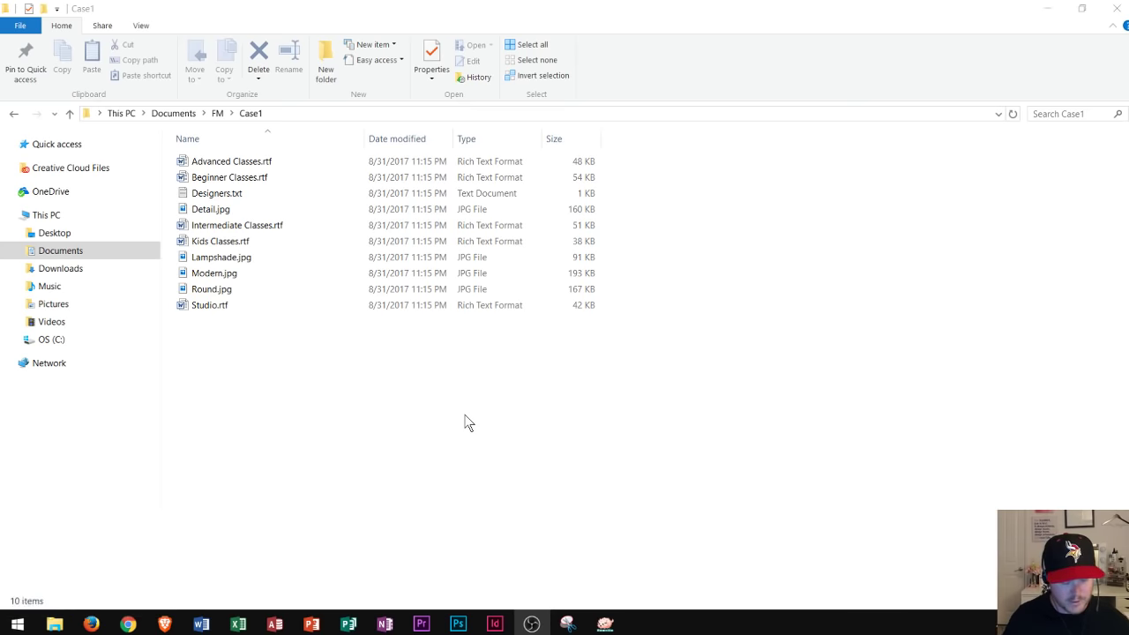
key(super)
key(super)
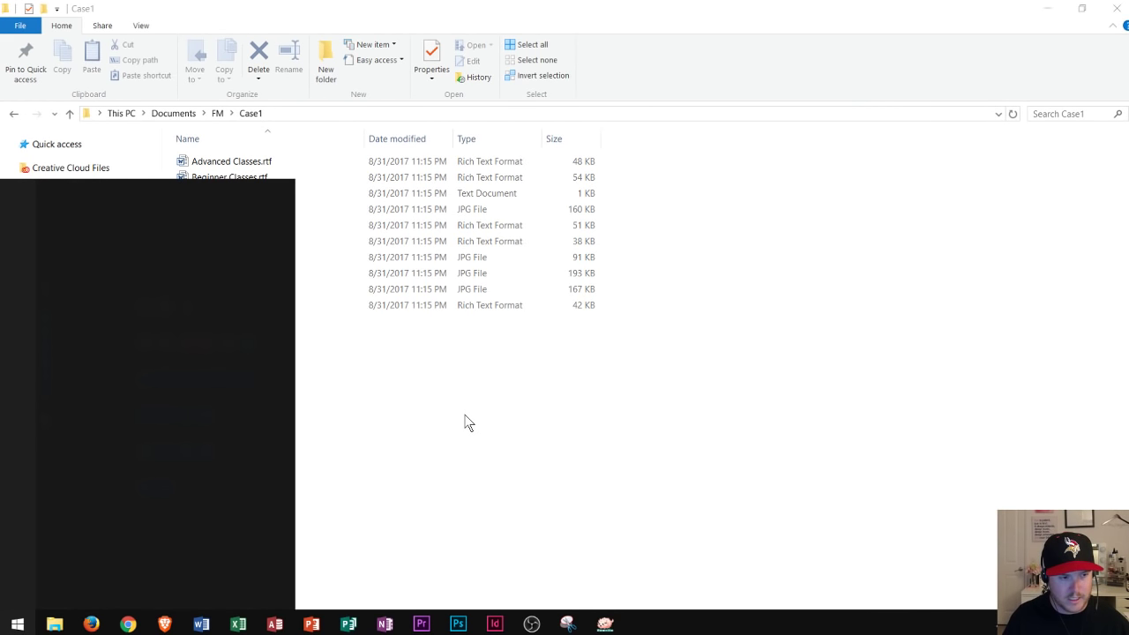
text(file ex)
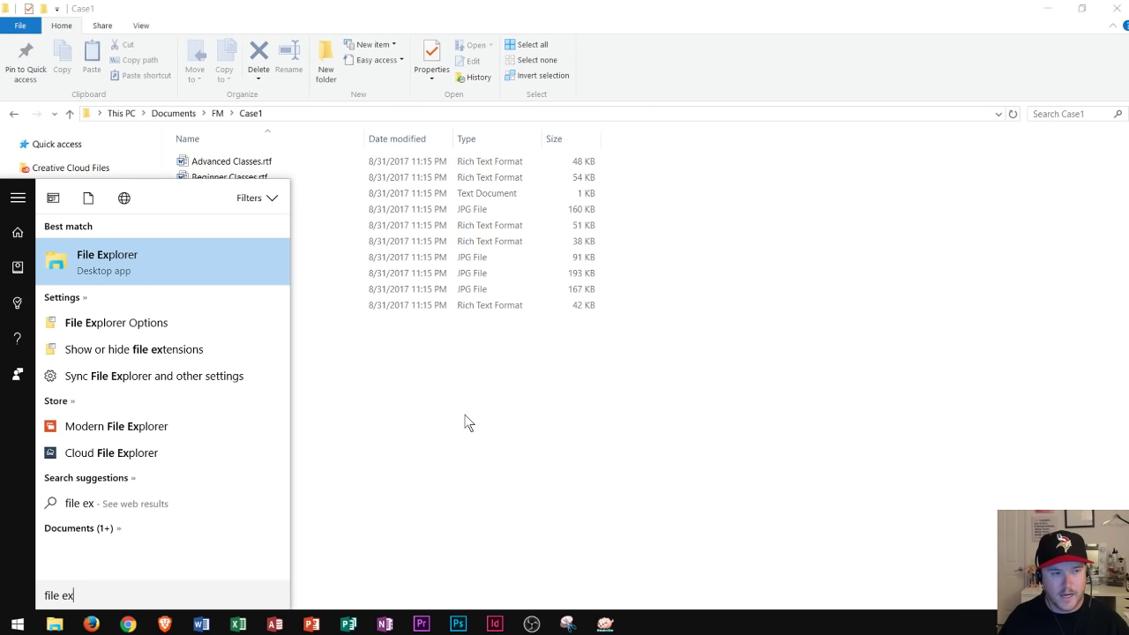
right_click(181, 259)
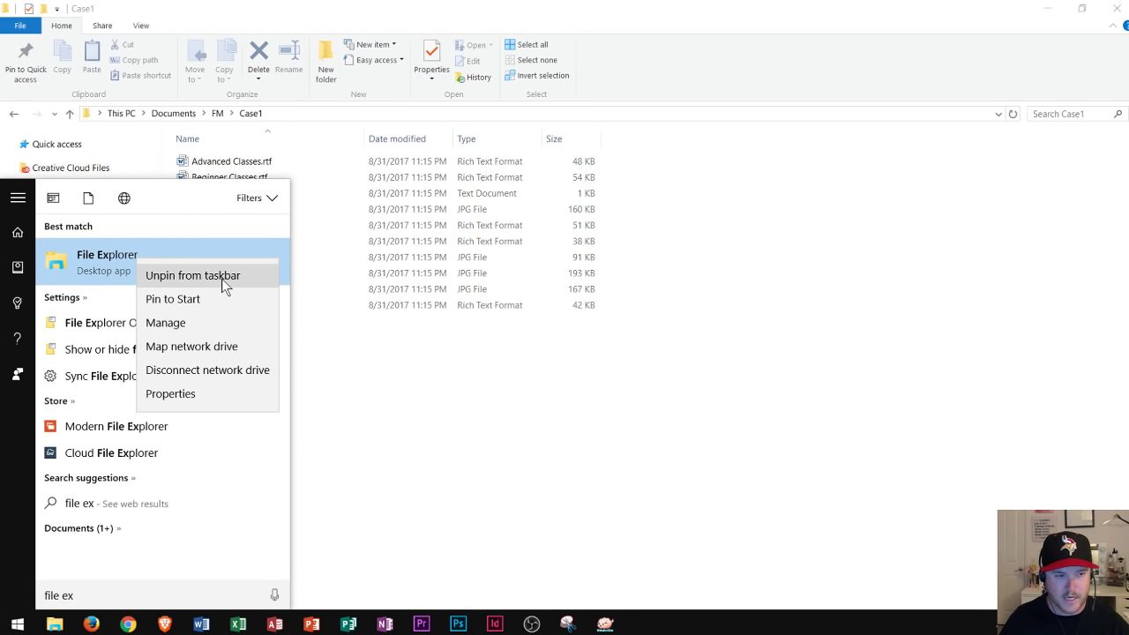
click(517, 425)
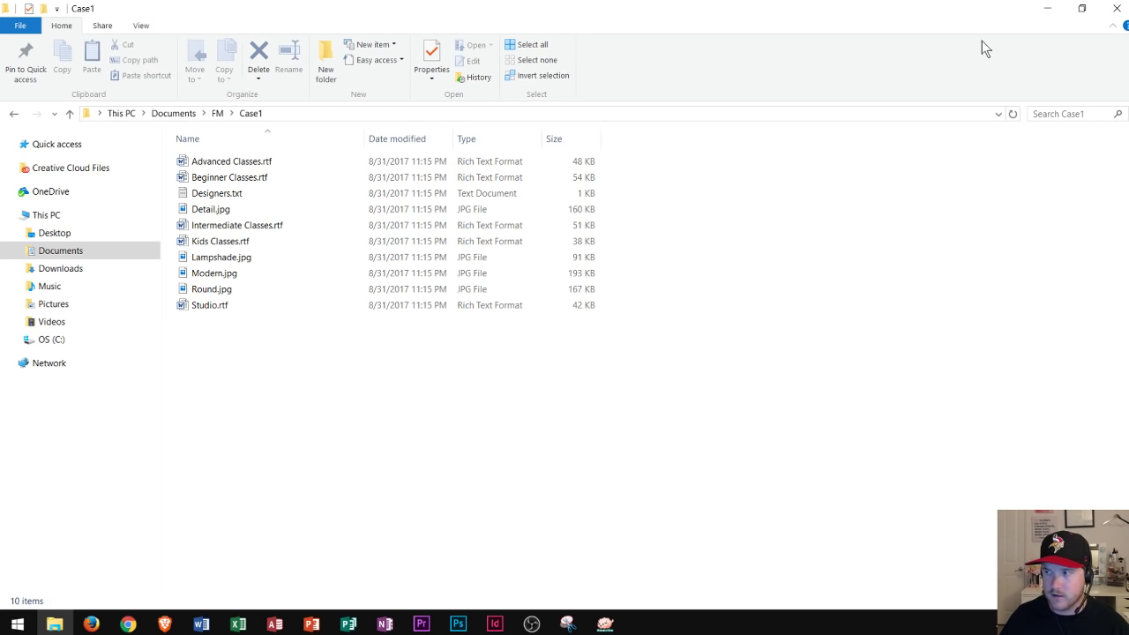
- Collapse the ribbon and then restore it to full view
click(1112, 31)
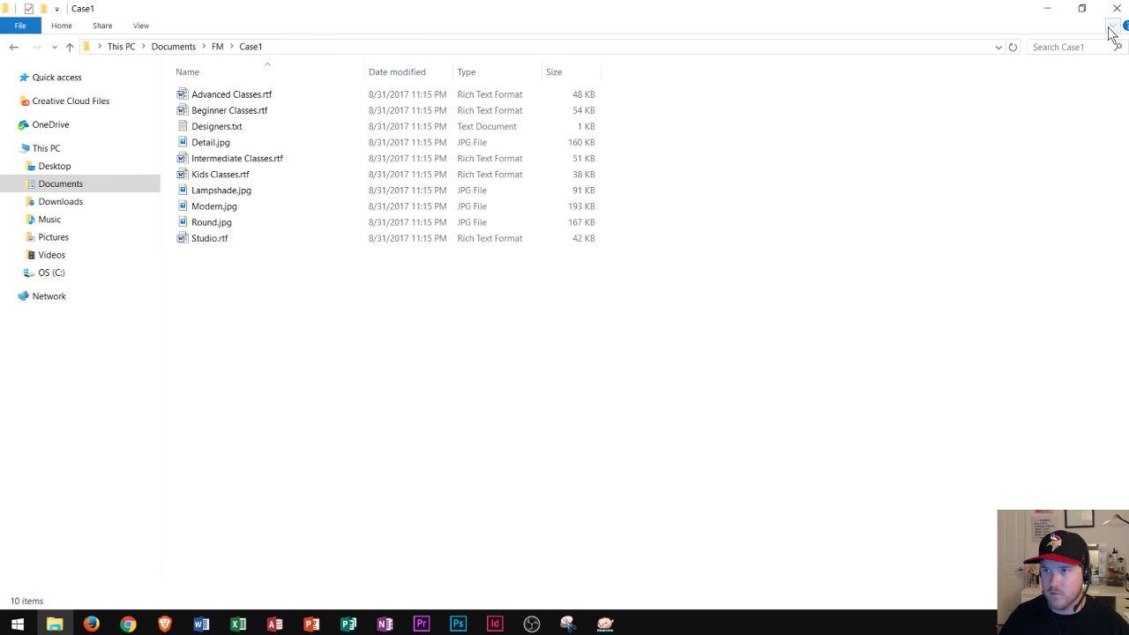
click(1112, 31)
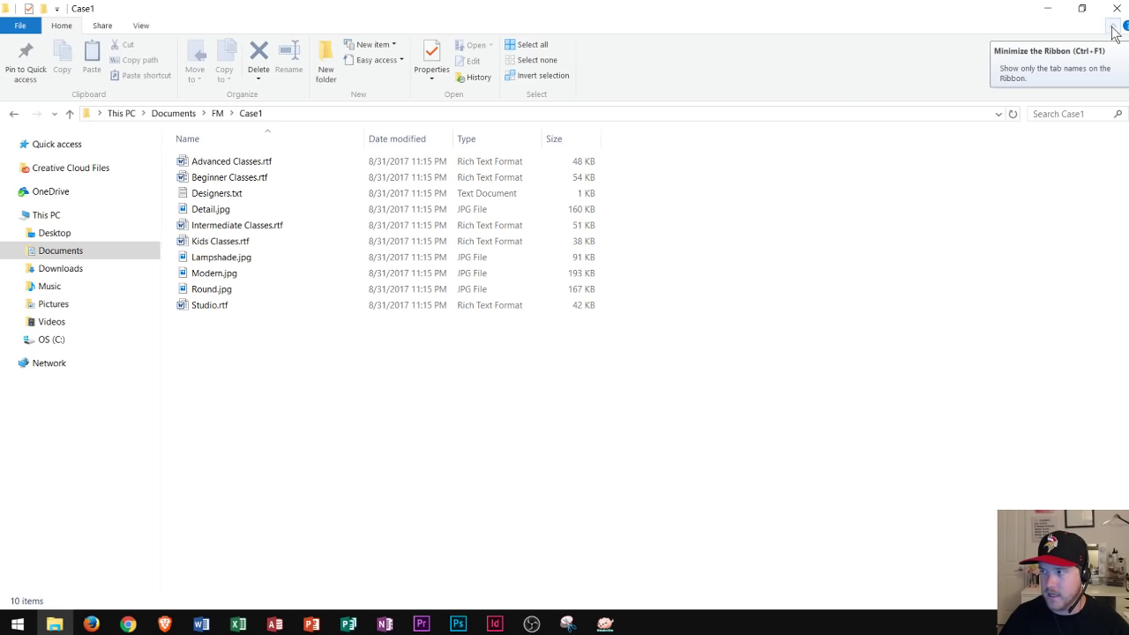
click(1113, 32)
click(1111, 31)
click(1112, 31)
click(1112, 31)
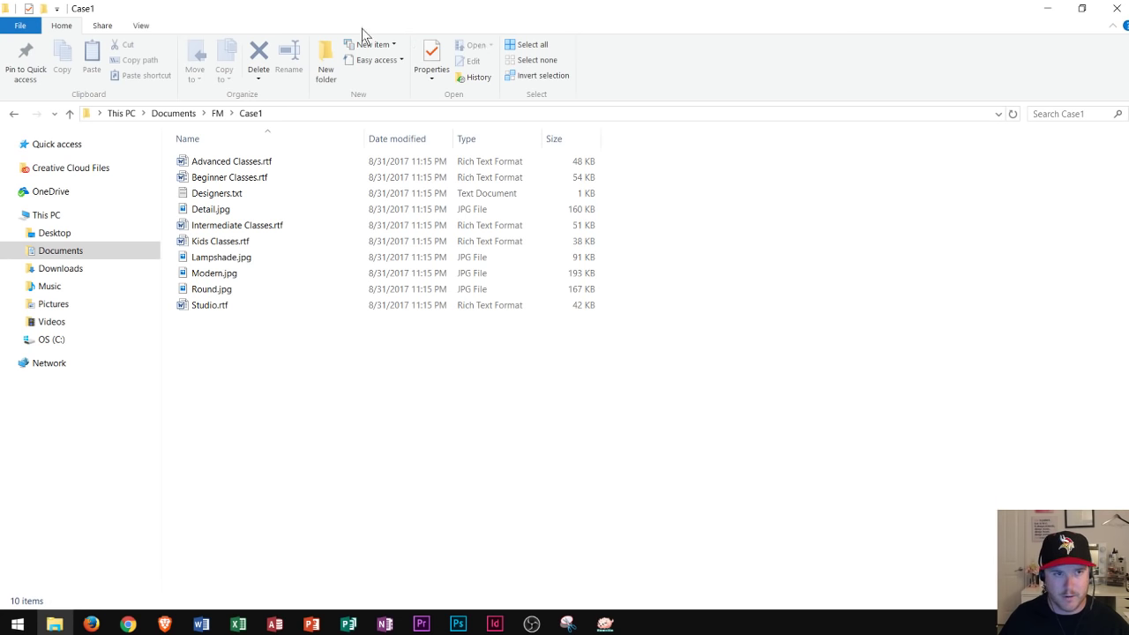
- Look through the Share and View ribbon tabs, then return to Home
click(102, 28)
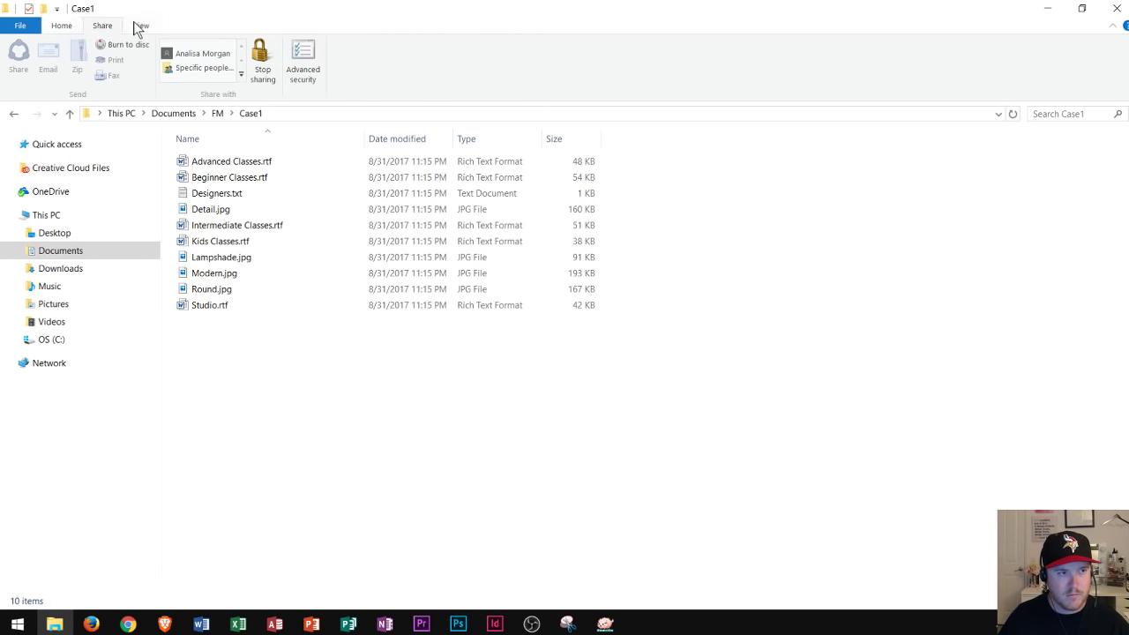
click(141, 25)
click(74, 27)
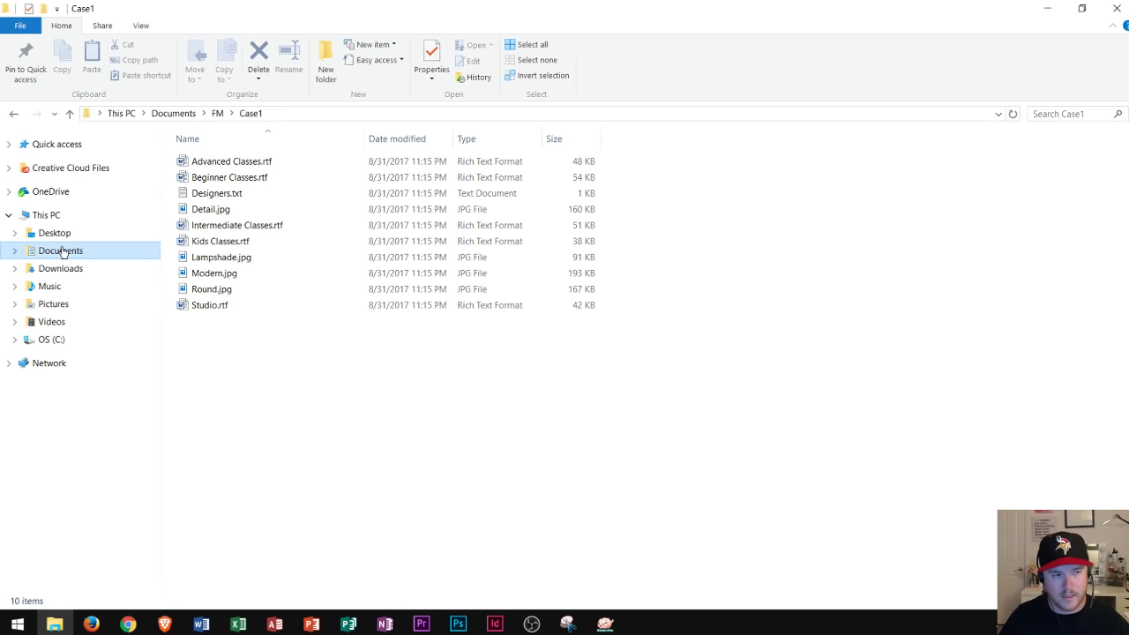
drag(61, 252, 66, 156)
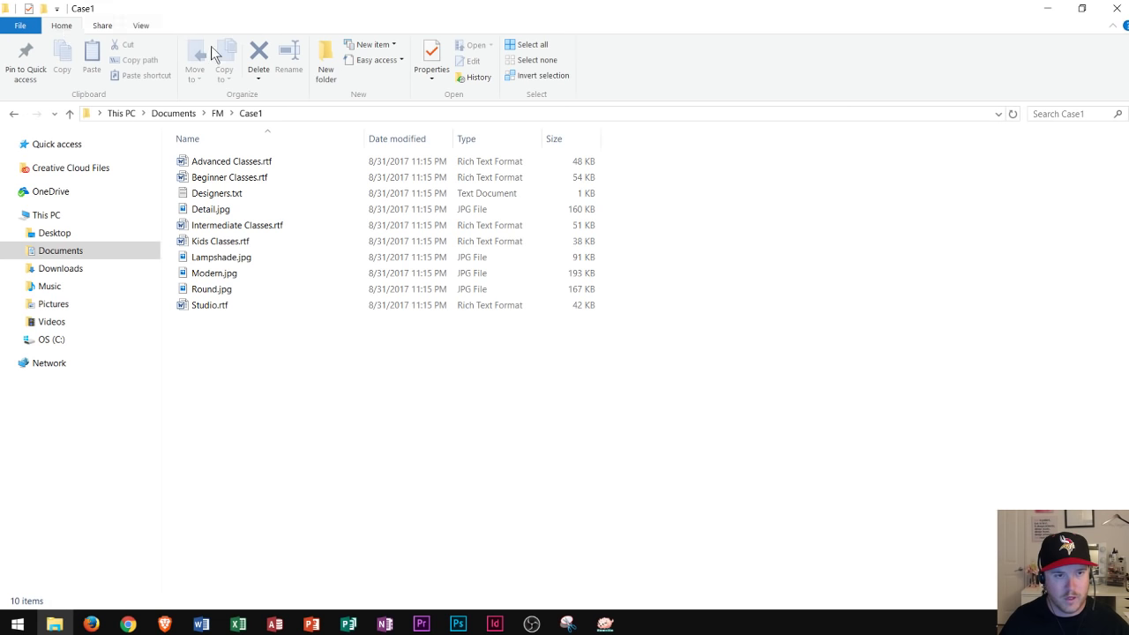
- Create a new folder in Case1 named 'Classes'
click(326, 53)
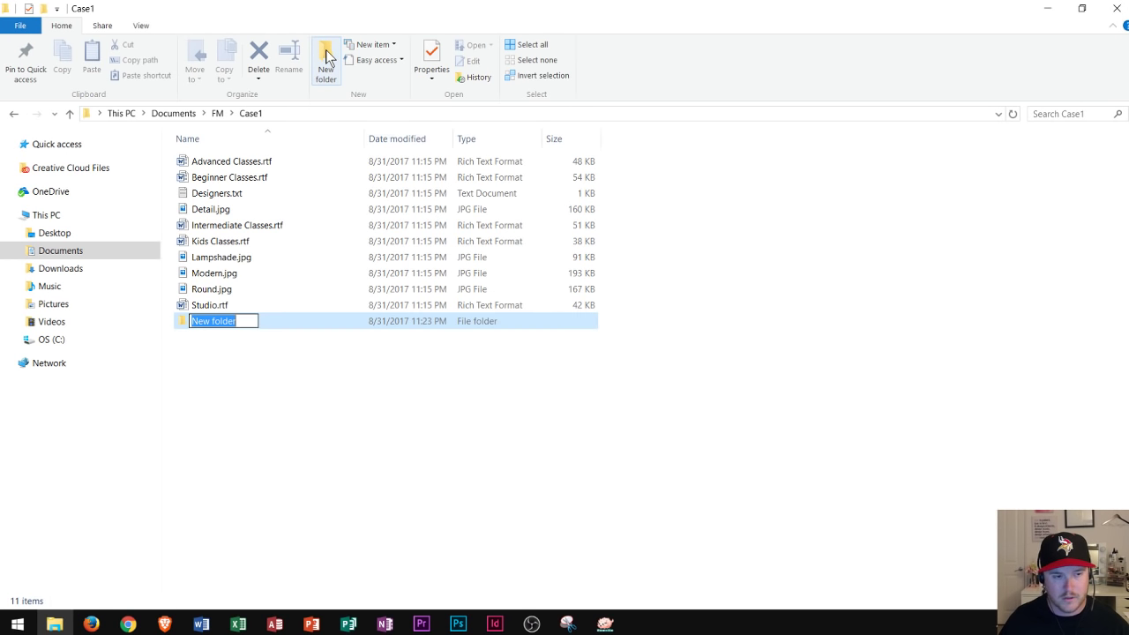
text(Classes)
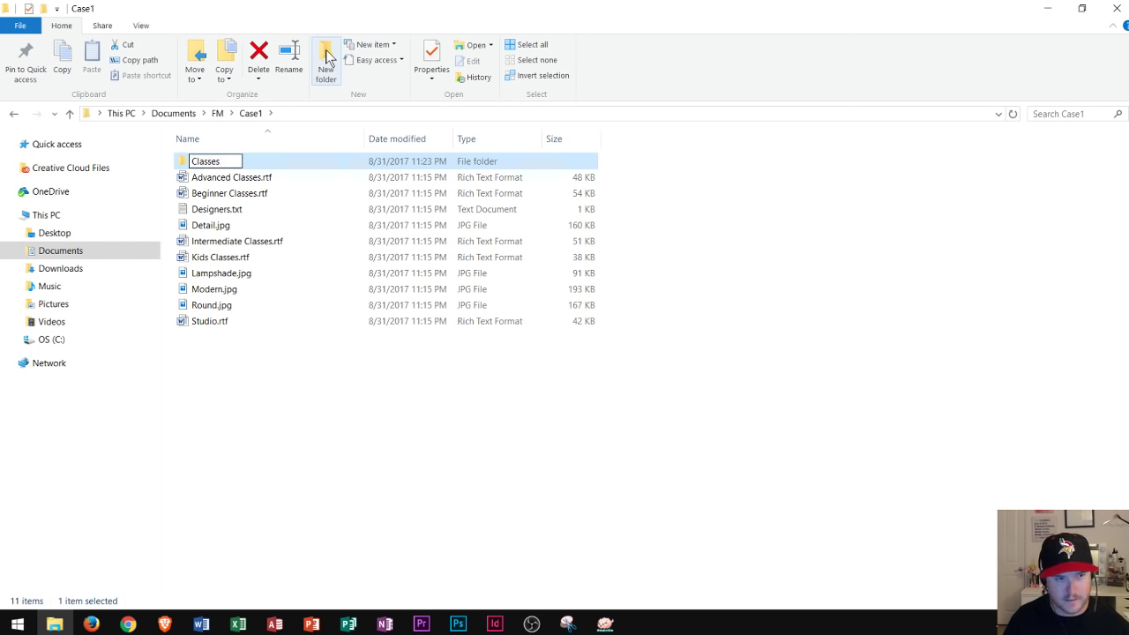
key(Return)
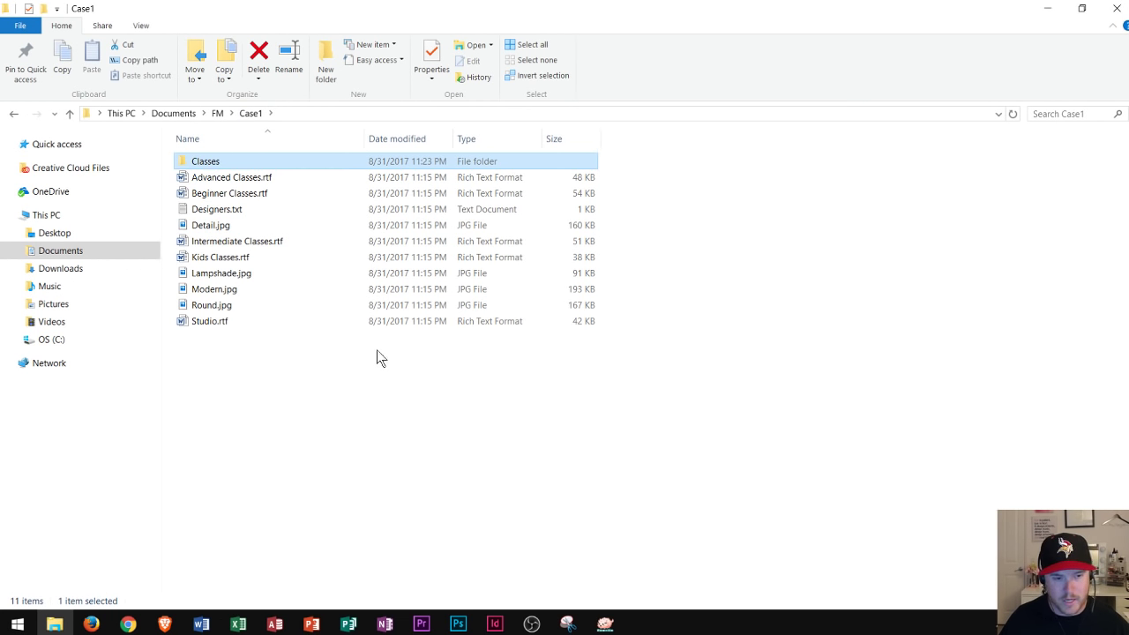
- Add a 'Design' folder to Case1 through the empty-space New > Folder menu
right_click(343, 411)
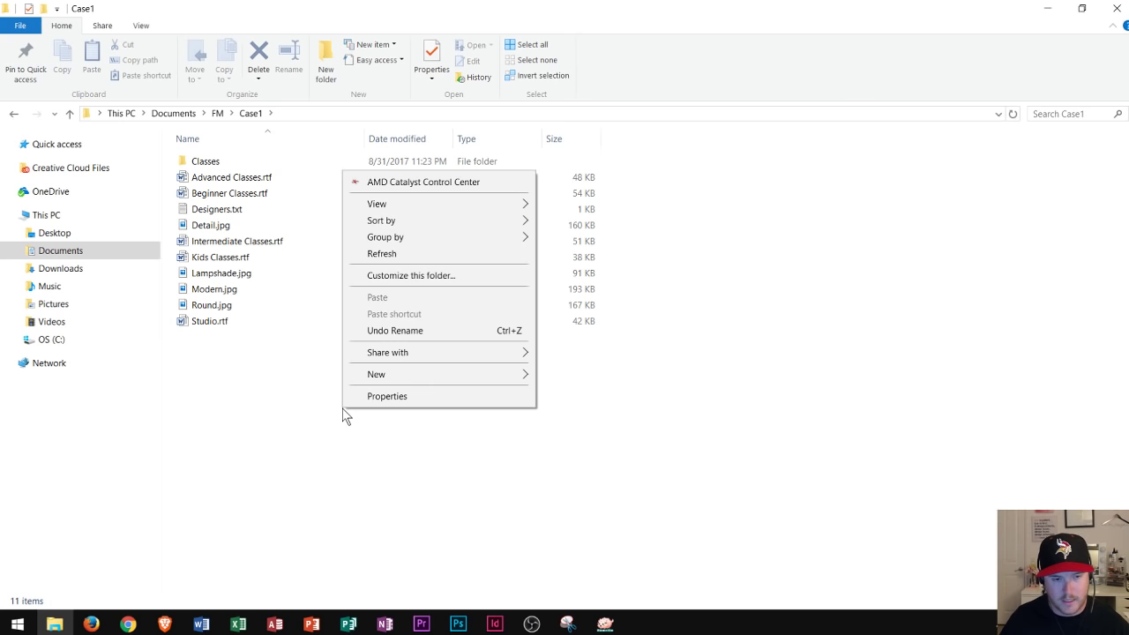
mouse_move(415, 380)
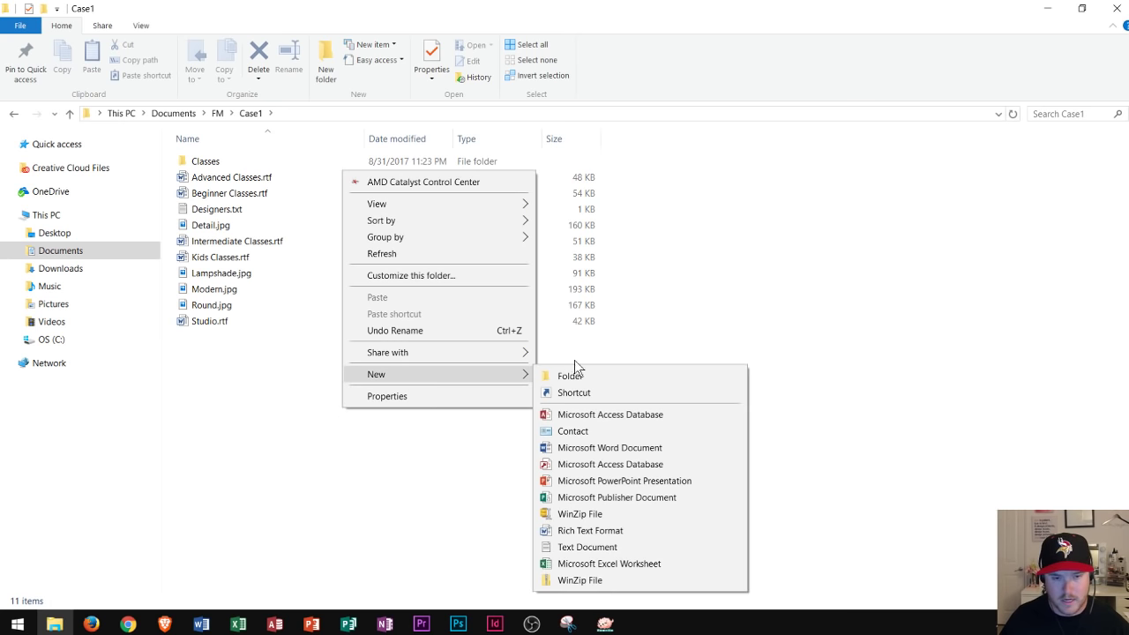
click(596, 375)
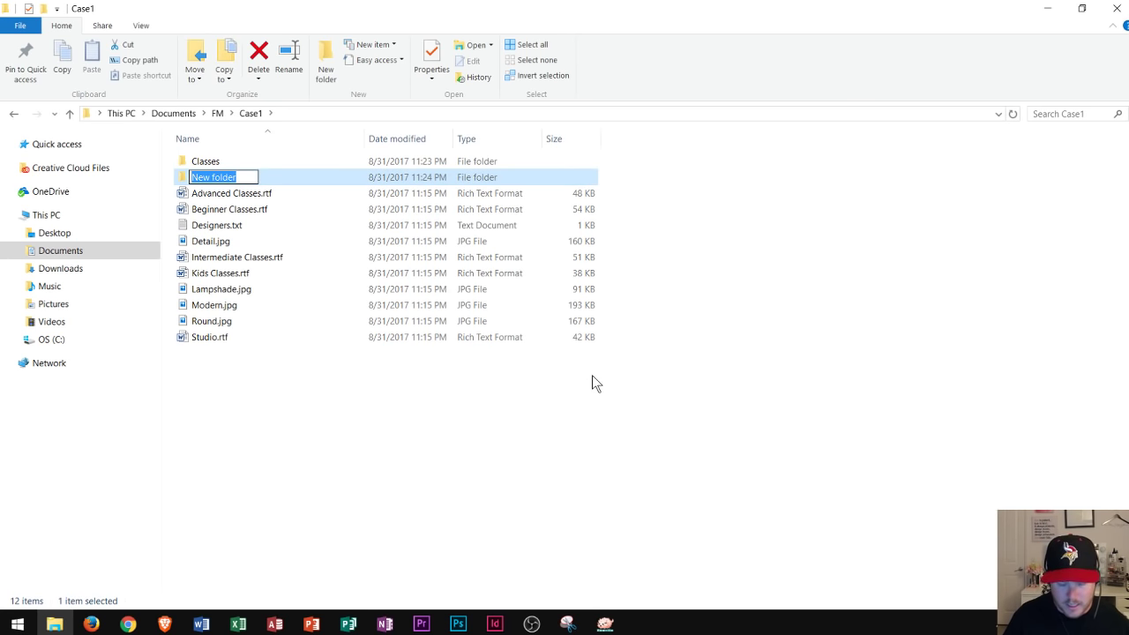
text(Design)
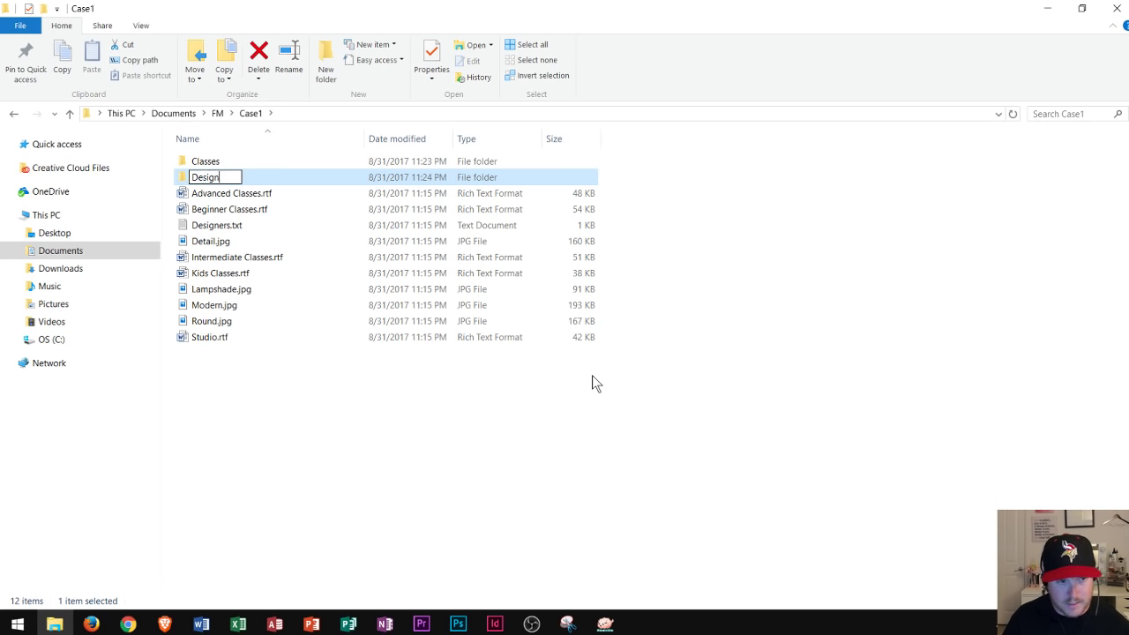
key(Return)
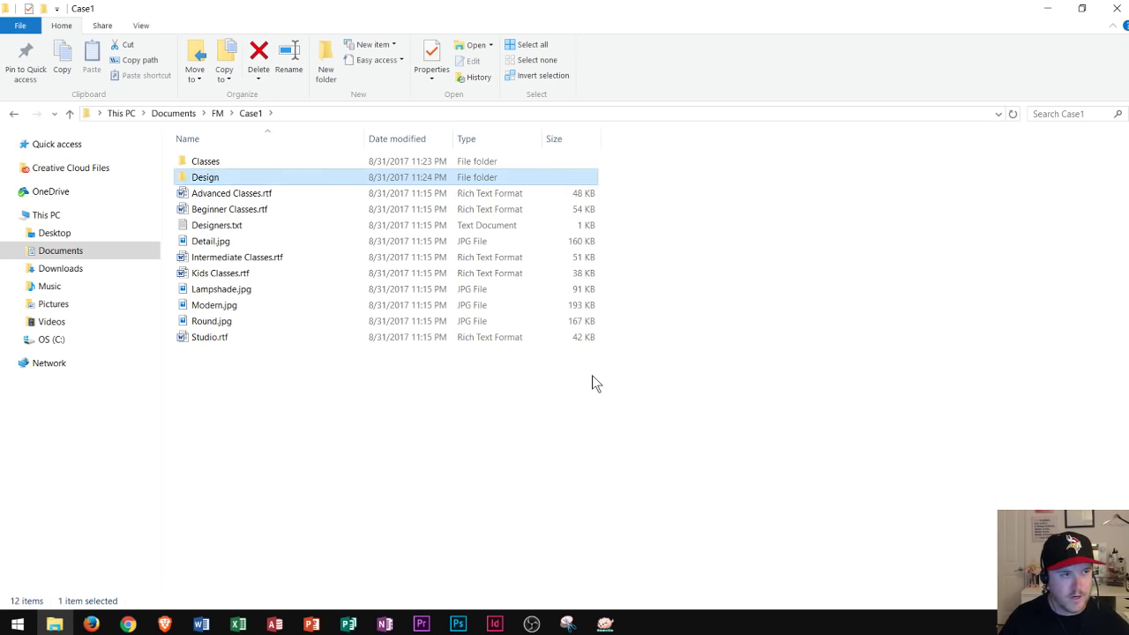
- Create a 'Marketing' folder with the Quick Access Toolbar's New folder button
click(6, 12)
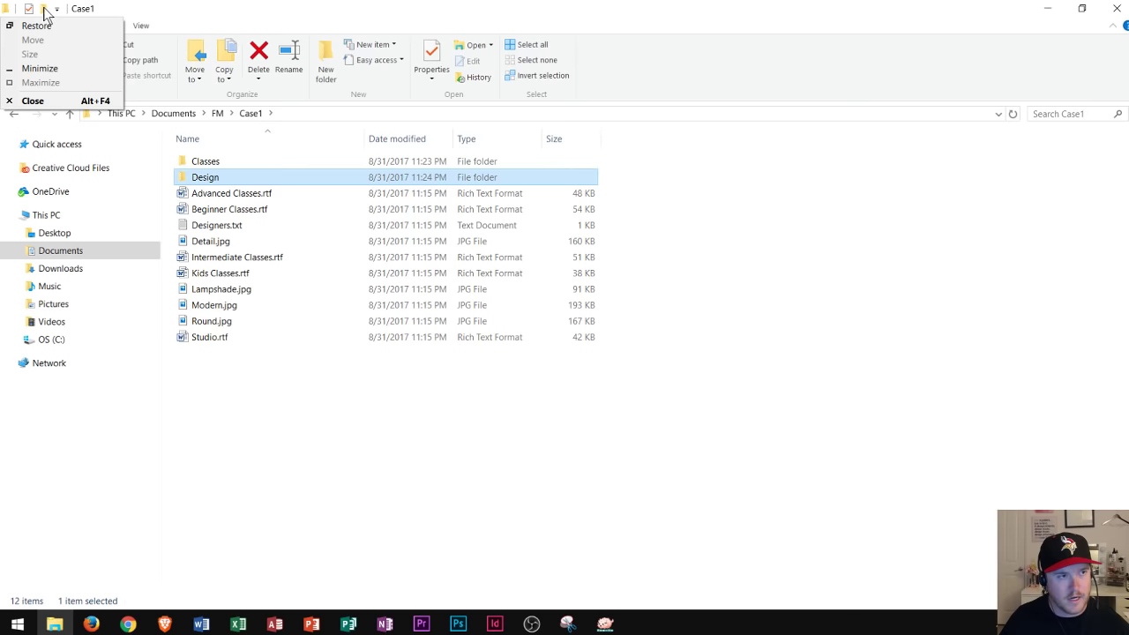
click(44, 8)
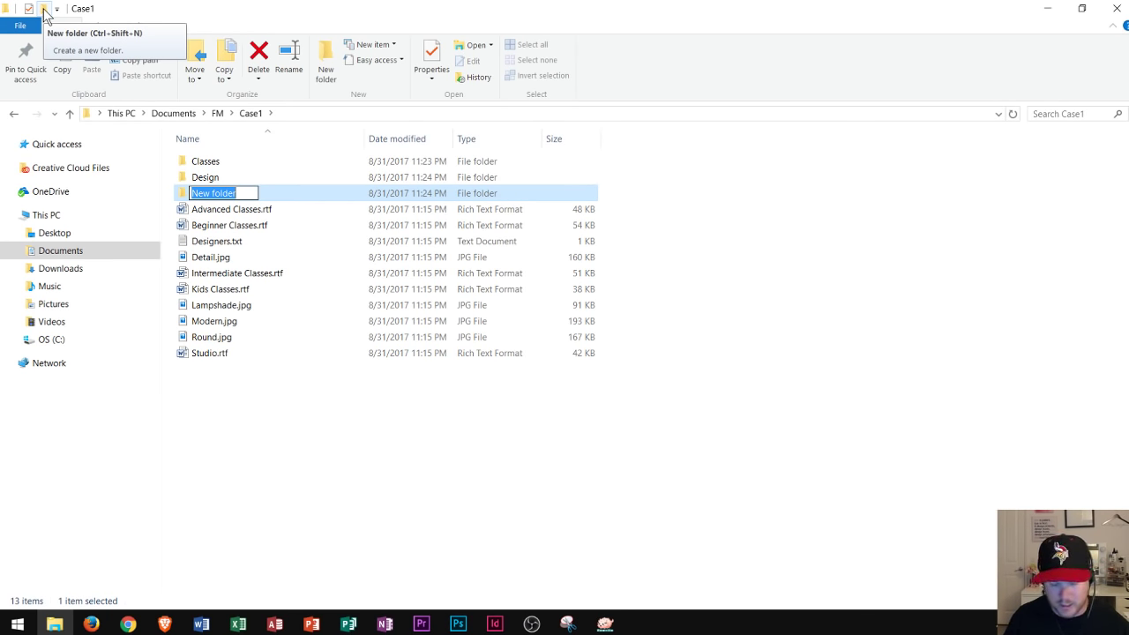
text(Marketing)
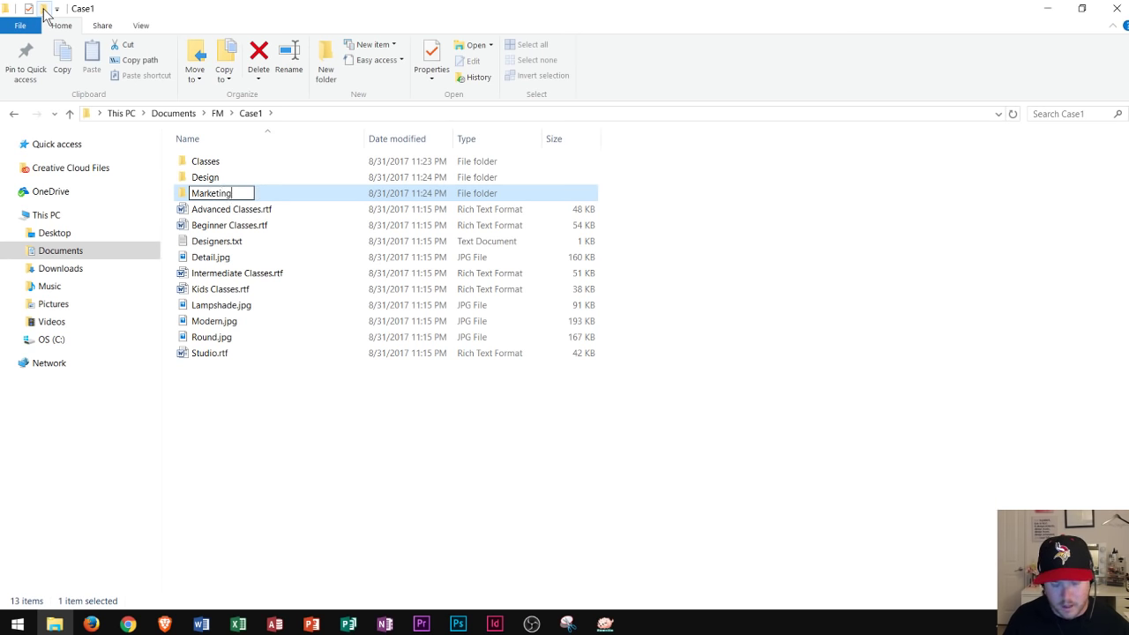
key(Return)
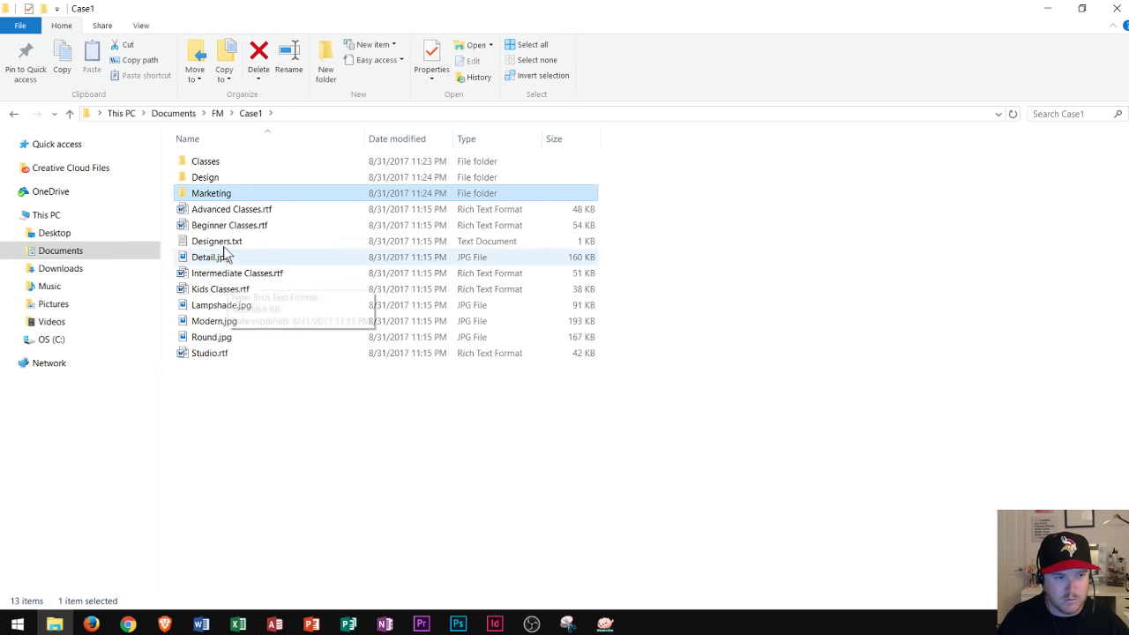
- Move Beginner, Advanced, Intermediate and Kids Classes.rtf into the Classes folder
click(267, 415)
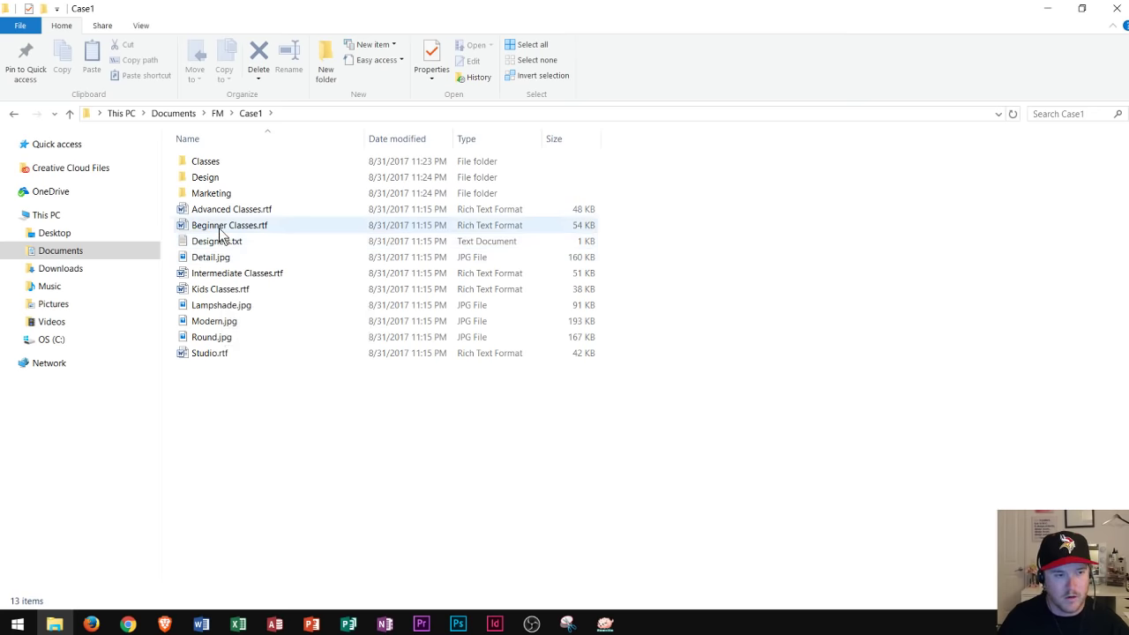
drag(218, 232, 209, 161)
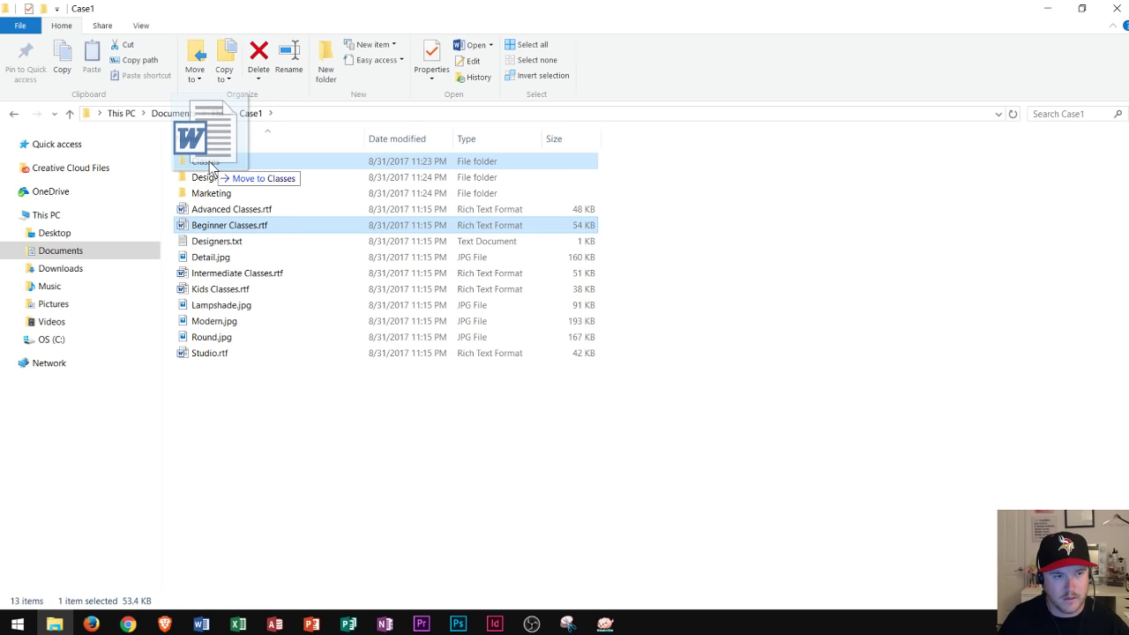
drag(208, 161, 209, 162)
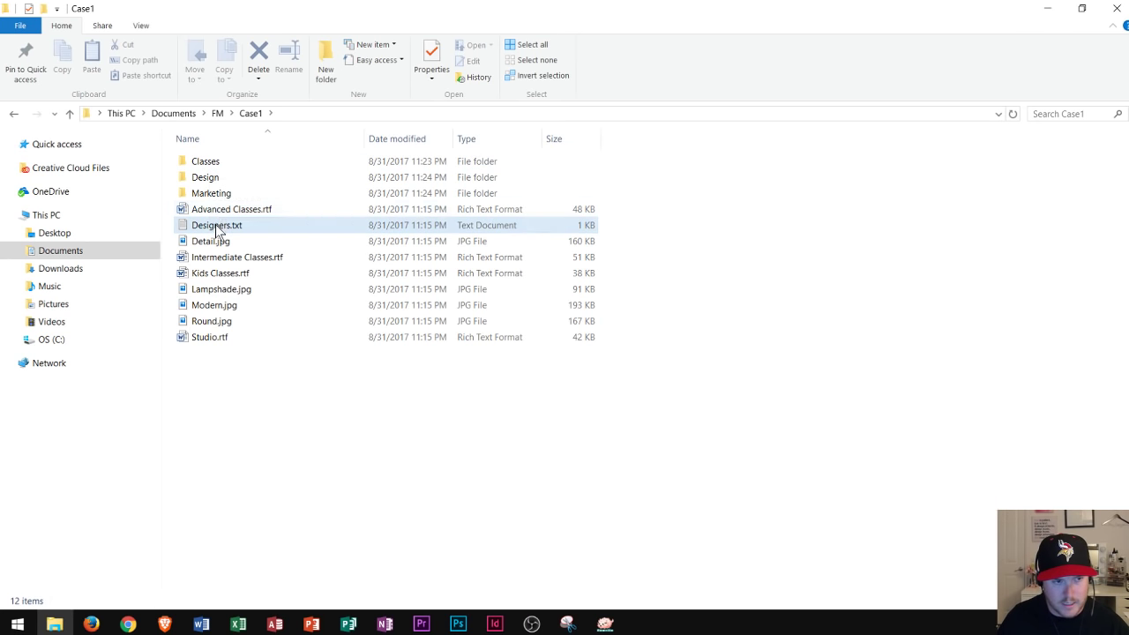
drag(216, 216, 209, 163)
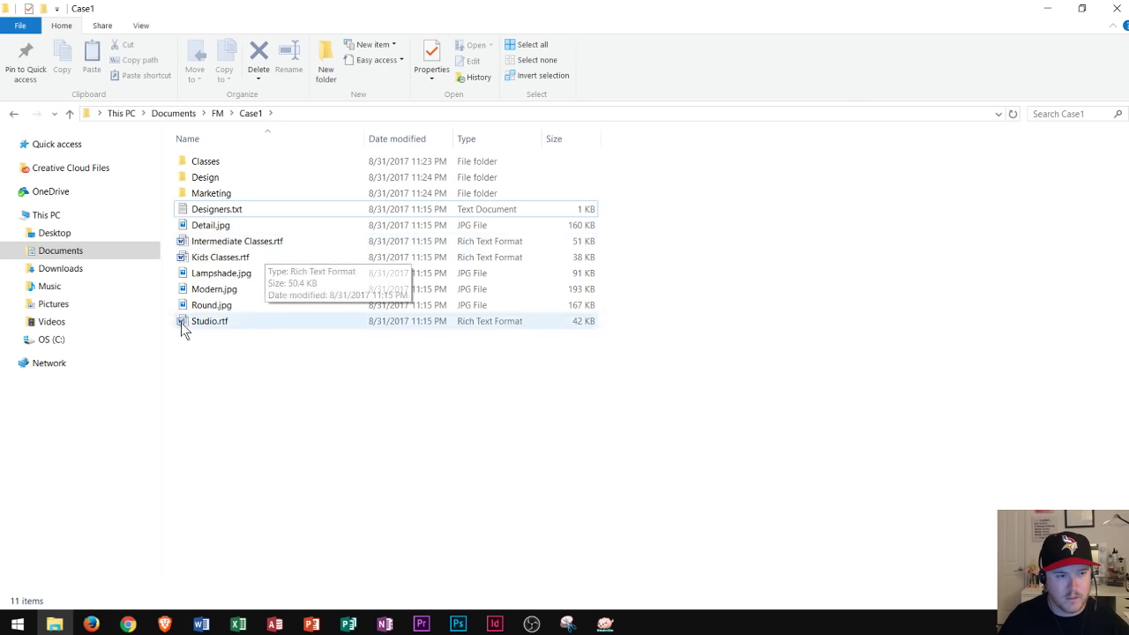
click(233, 247)
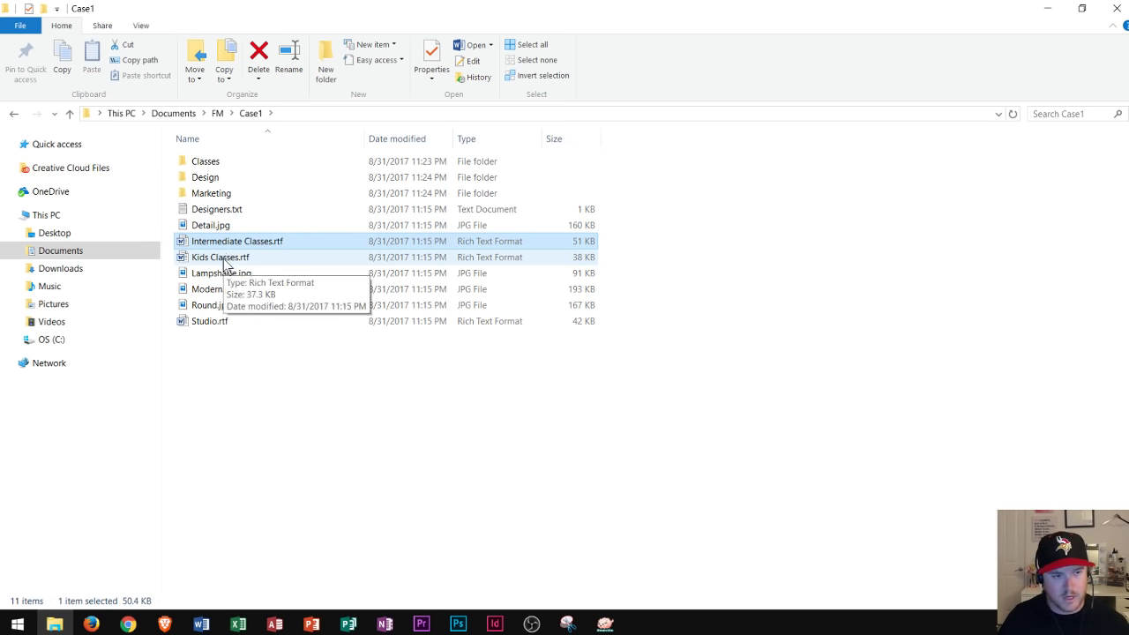
ctrl+click(224, 258)
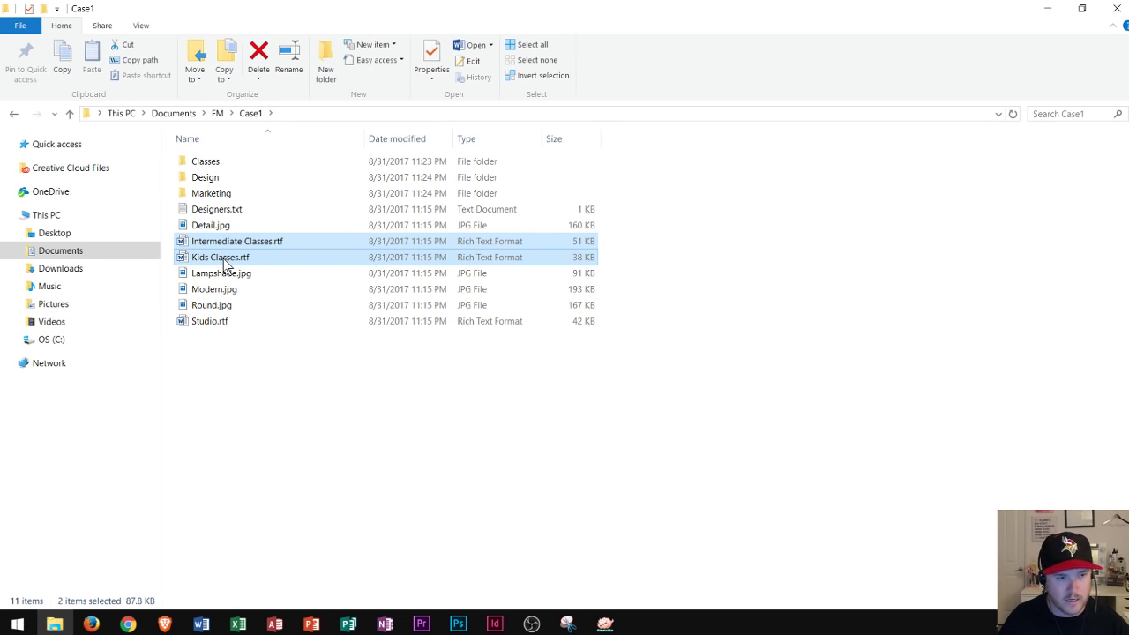
drag(224, 262, 207, 162)
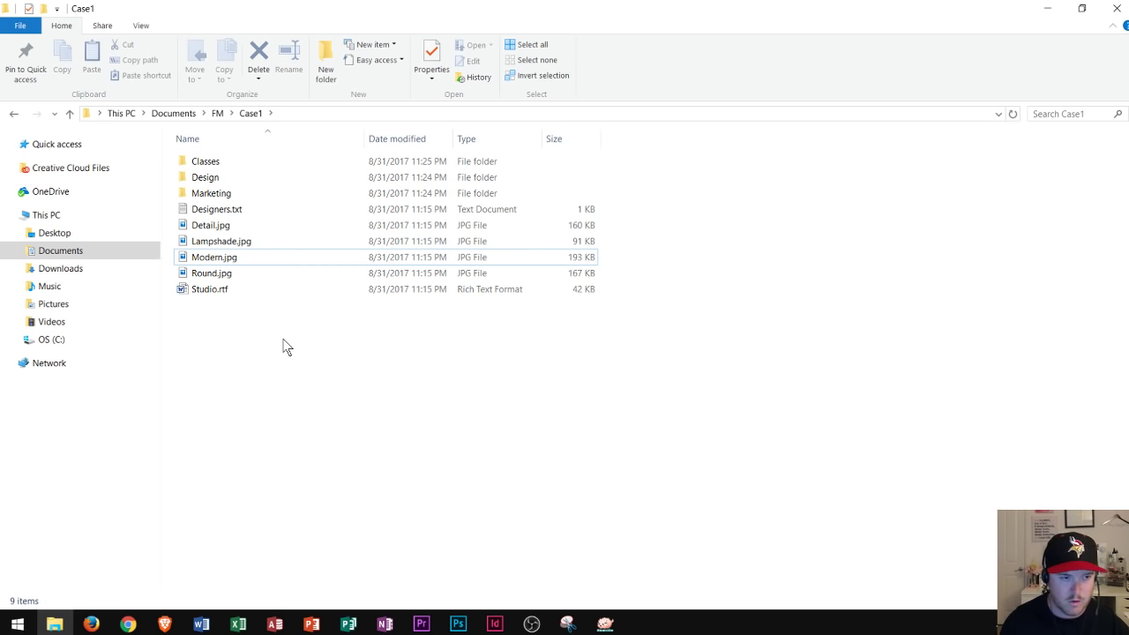
- Open the Classes folder and rename Advanced Classes.rtf to Advanced.rtf
double_click(214, 164)
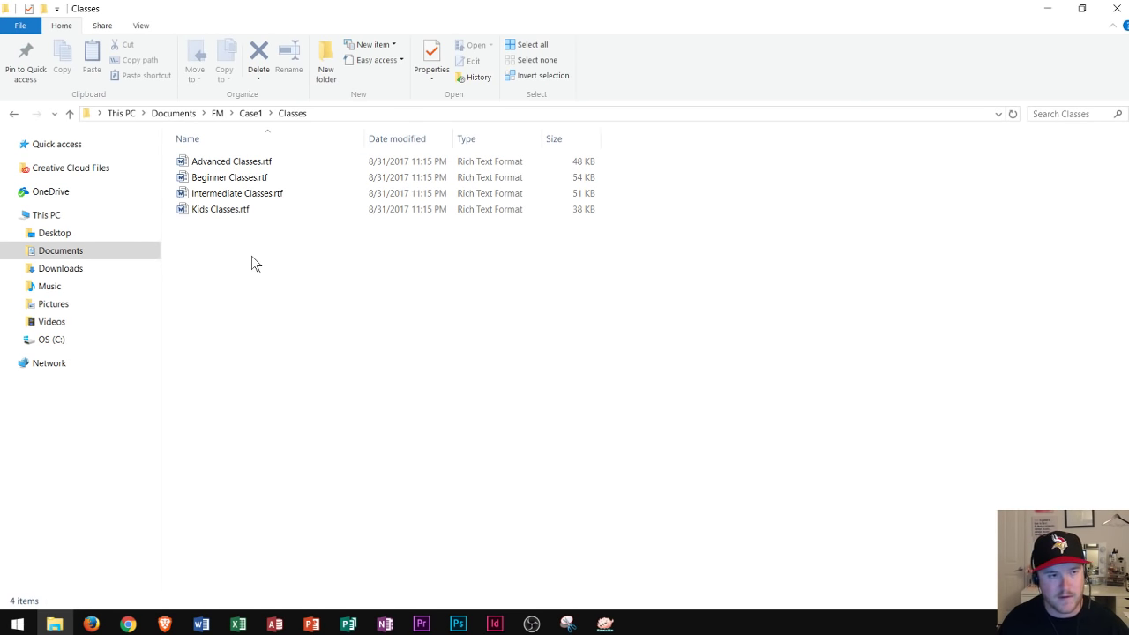
right_click(251, 162)
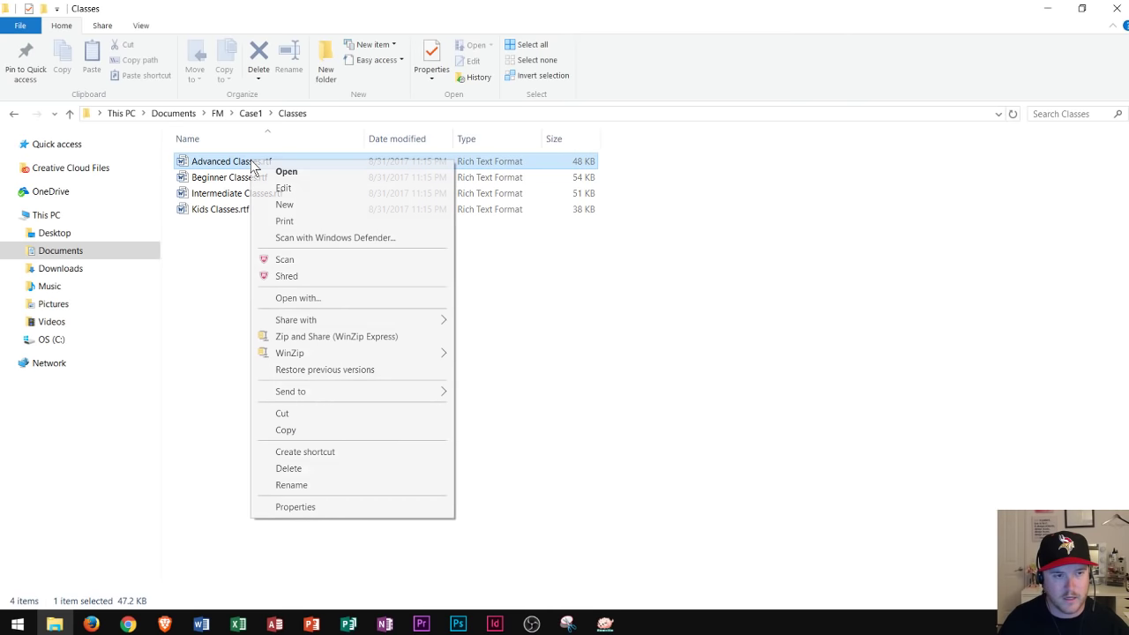
click(302, 485)
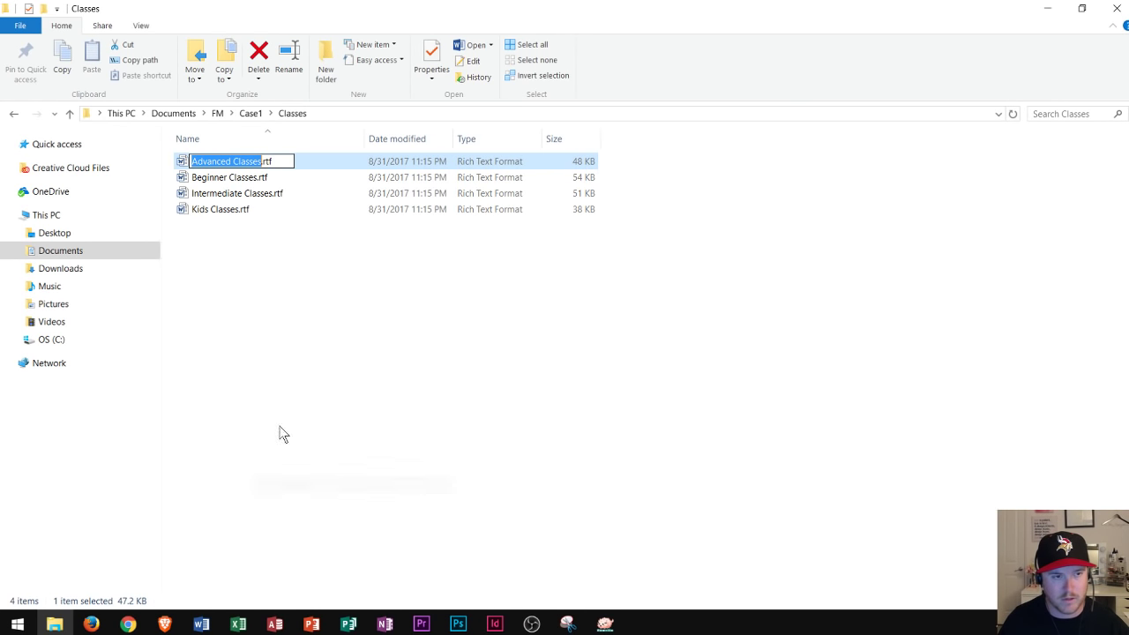
click(232, 160)
drag(232, 160, 262, 160)
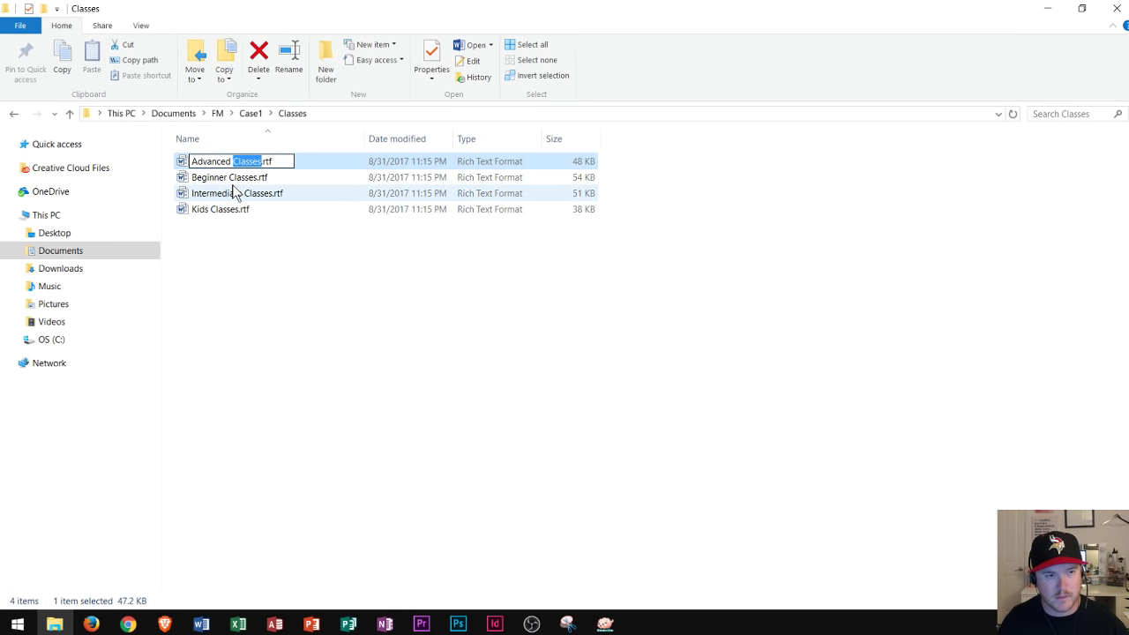
key(BackSpace)
key(BackSpace)
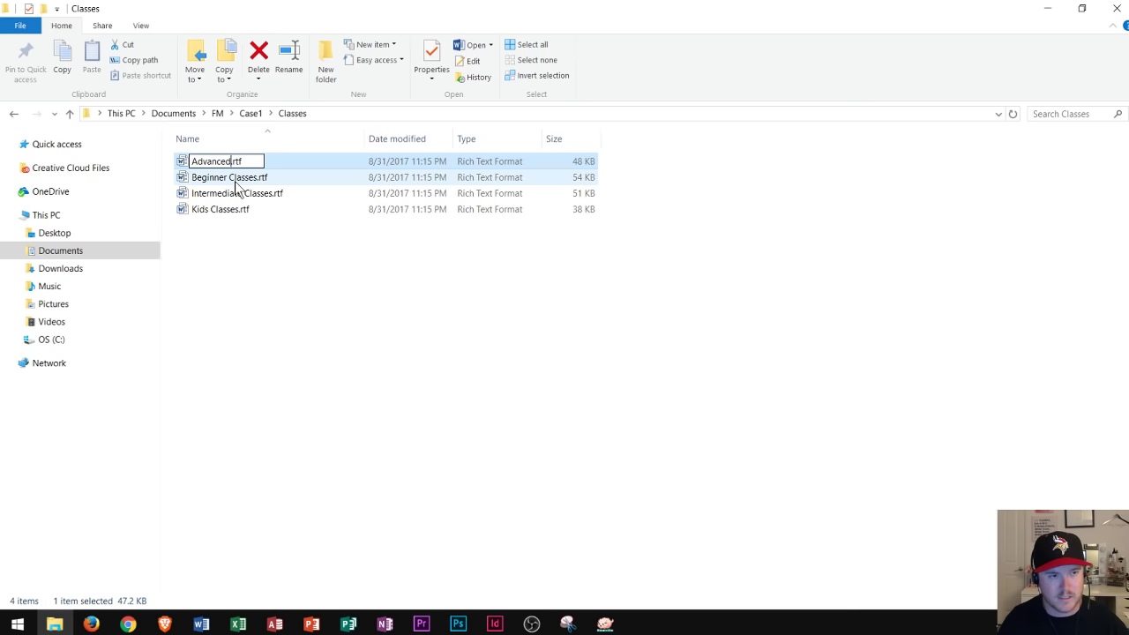
key(Return)
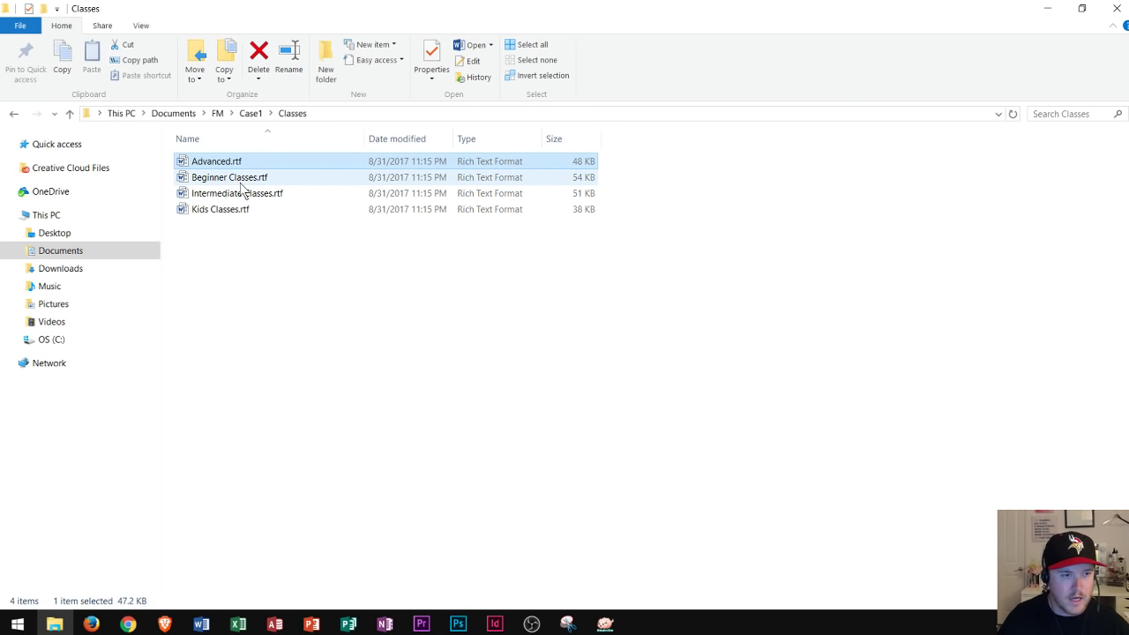
- Rename Beginner Classes.rtf to Beginner.rtf
click(240, 180)
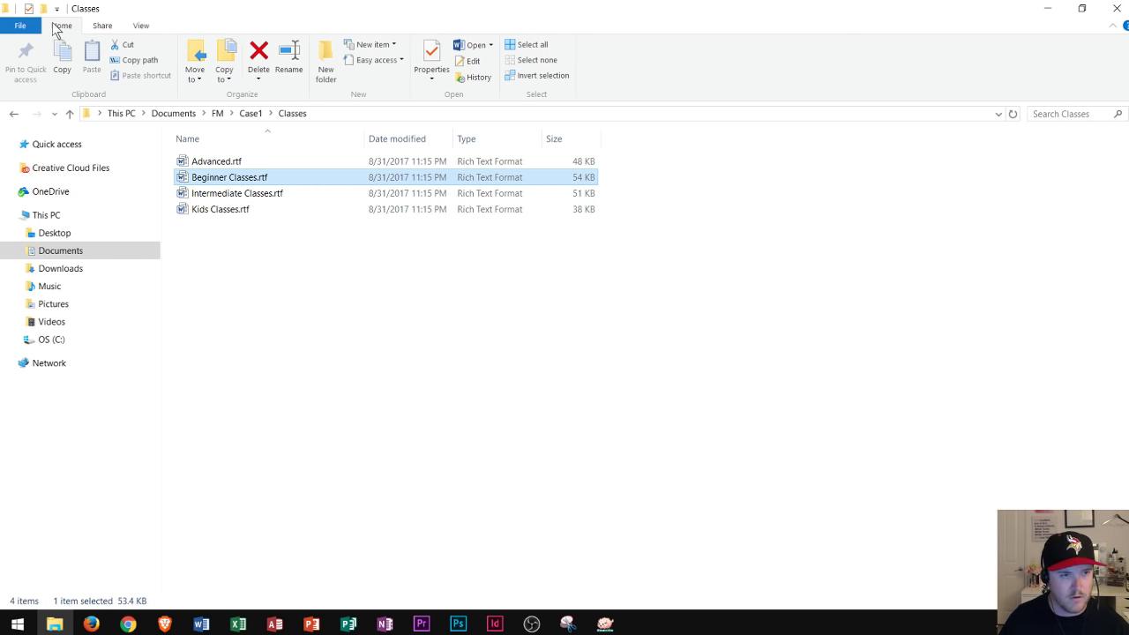
click(288, 65)
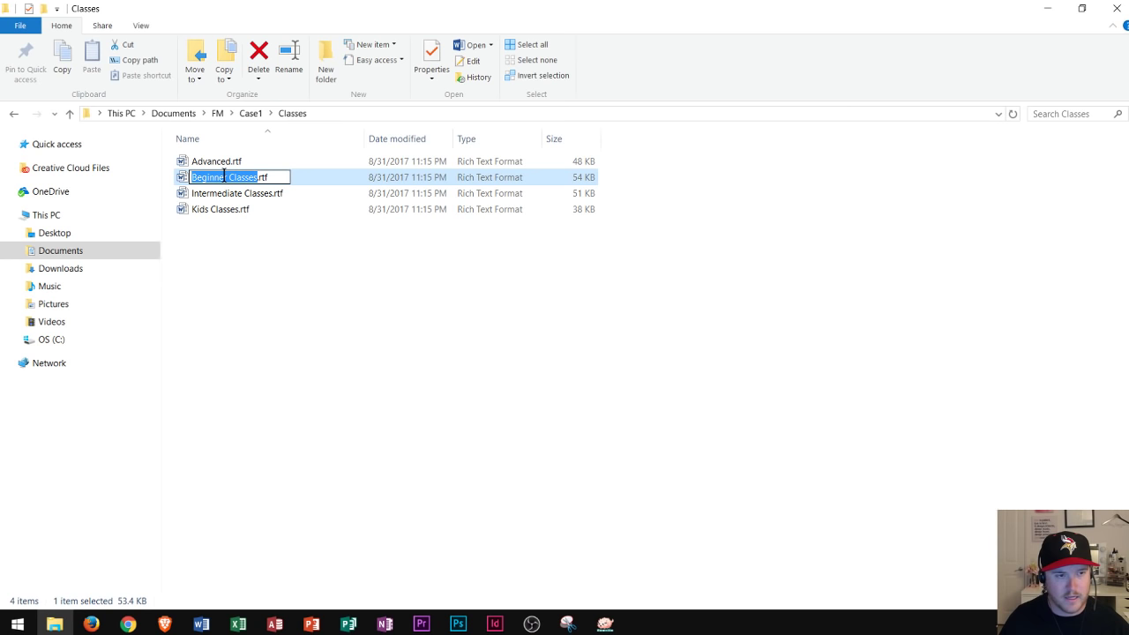
drag(227, 176, 257, 173)
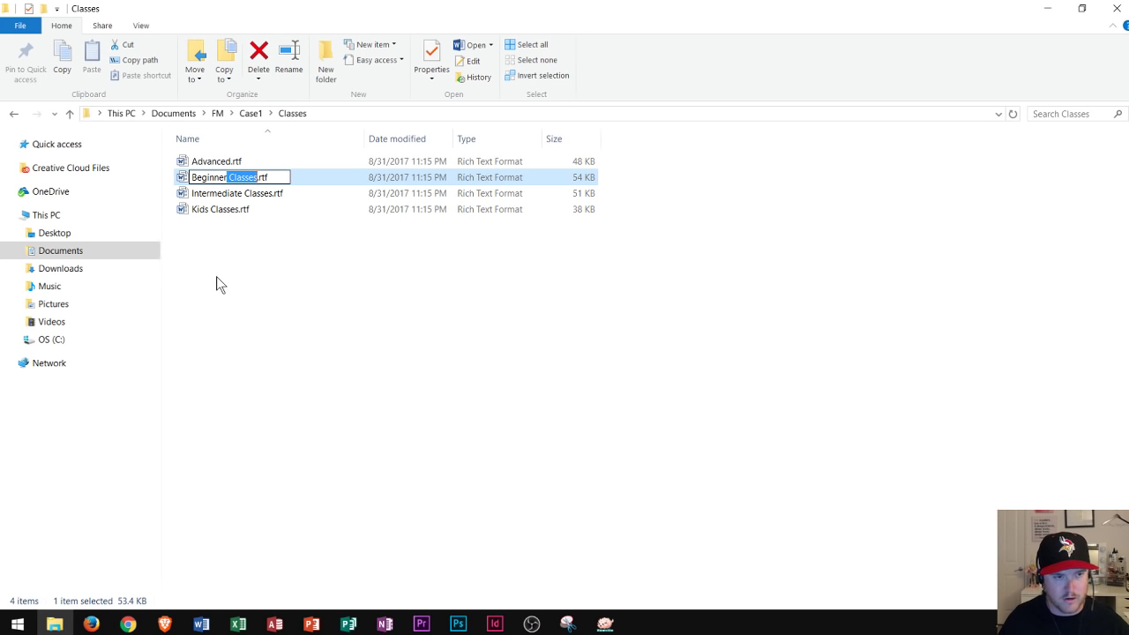
key(BackSpace)
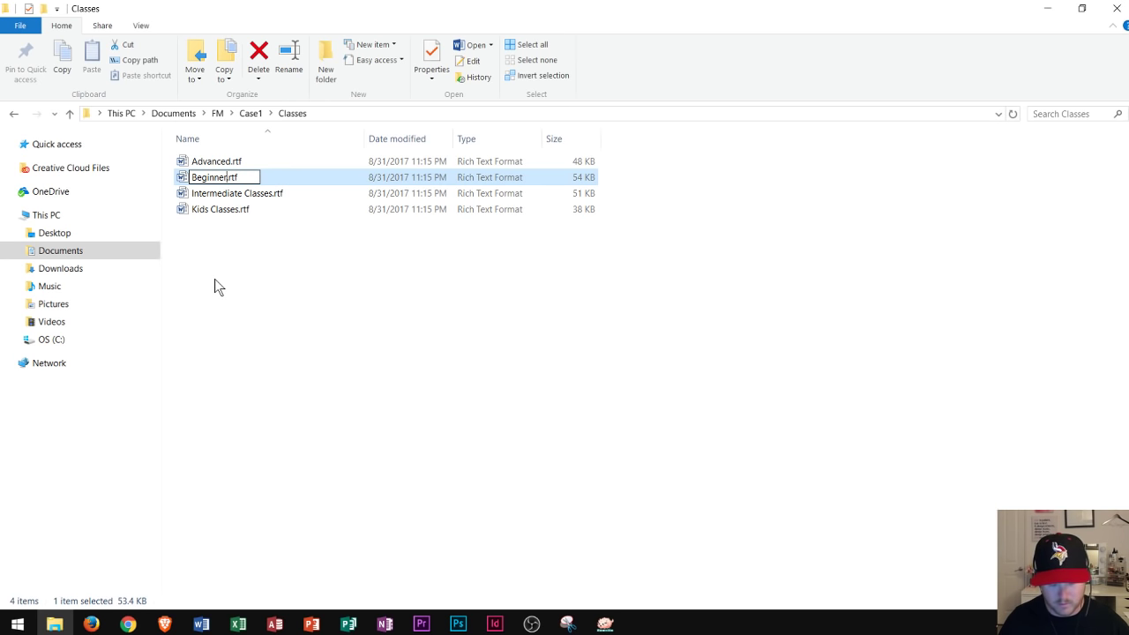
key(Return)
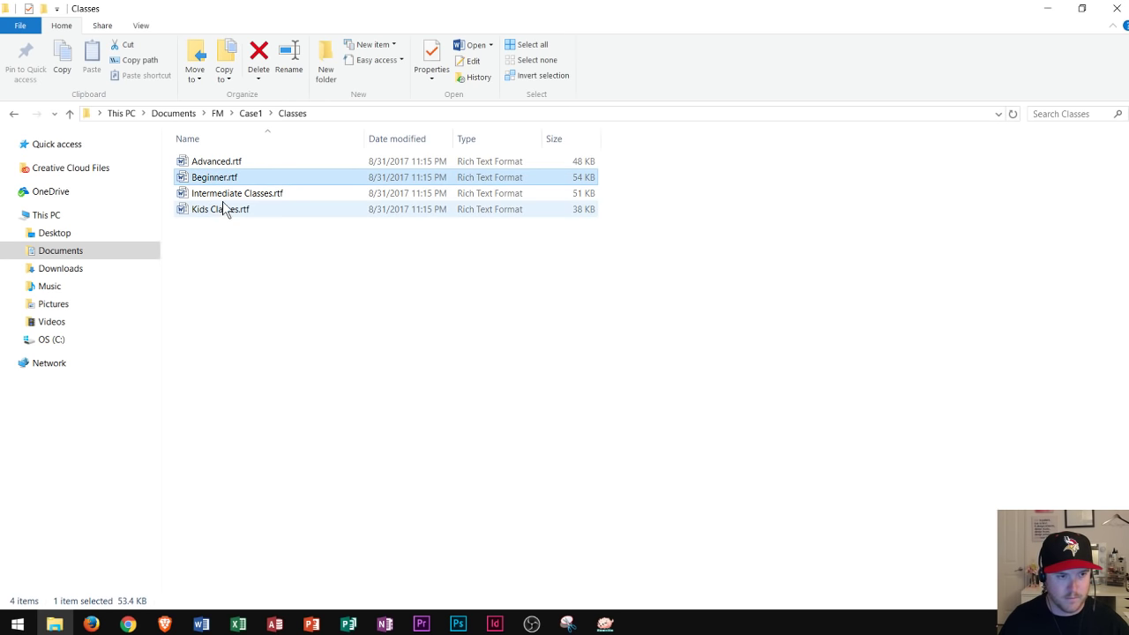
- Rename Intermediate Classes.rtf to Intermediate.rtf
click(256, 193)
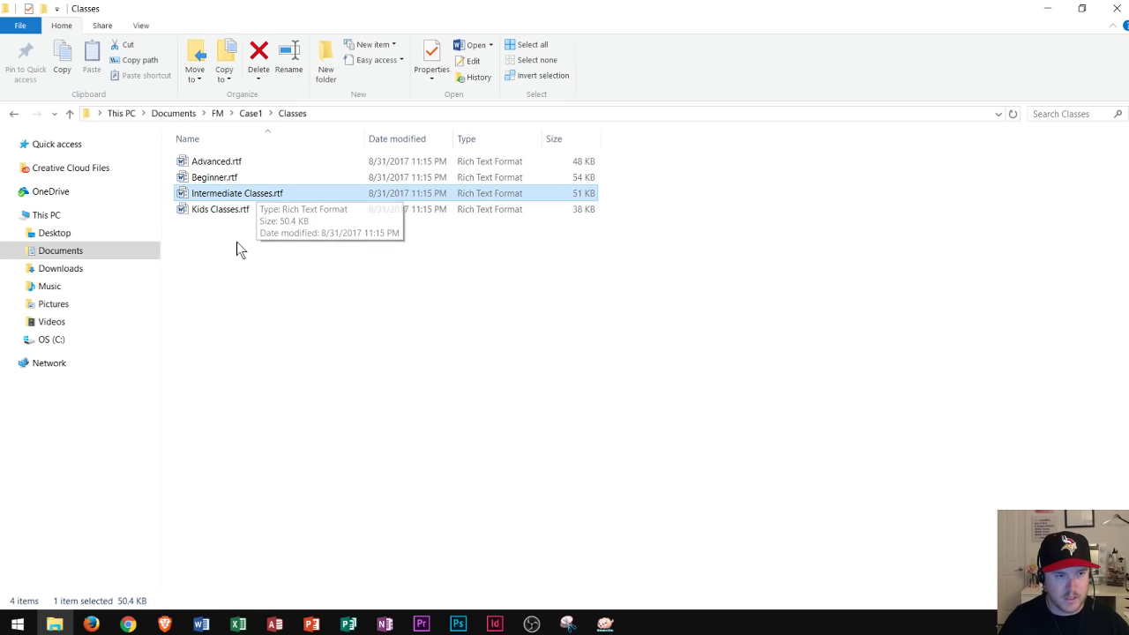
click(236, 240)
click(244, 196)
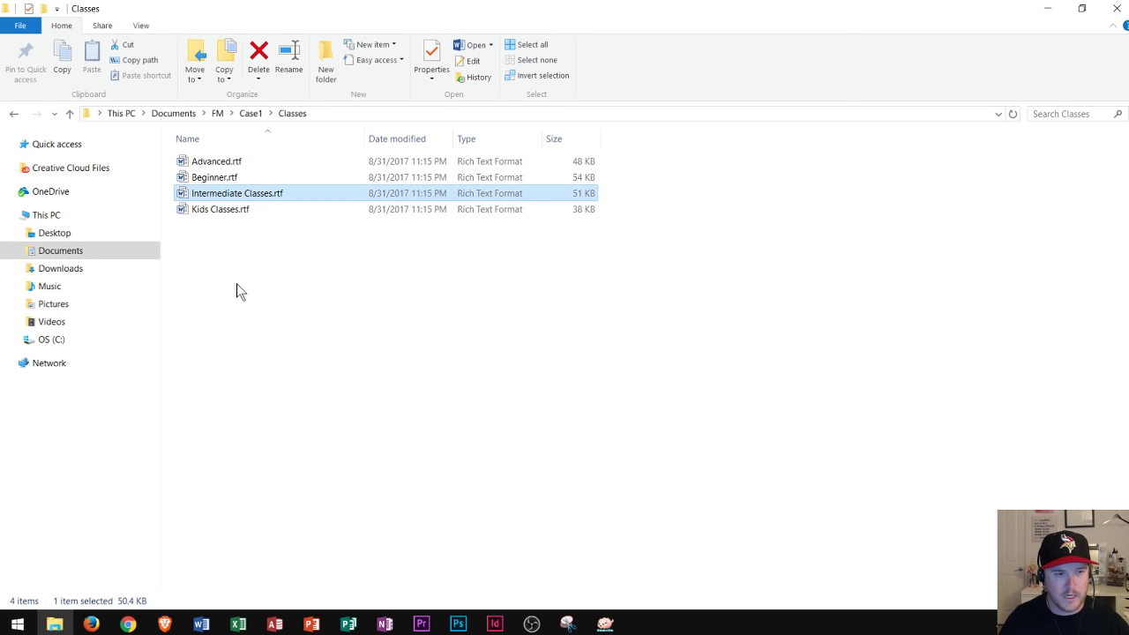
click(244, 195)
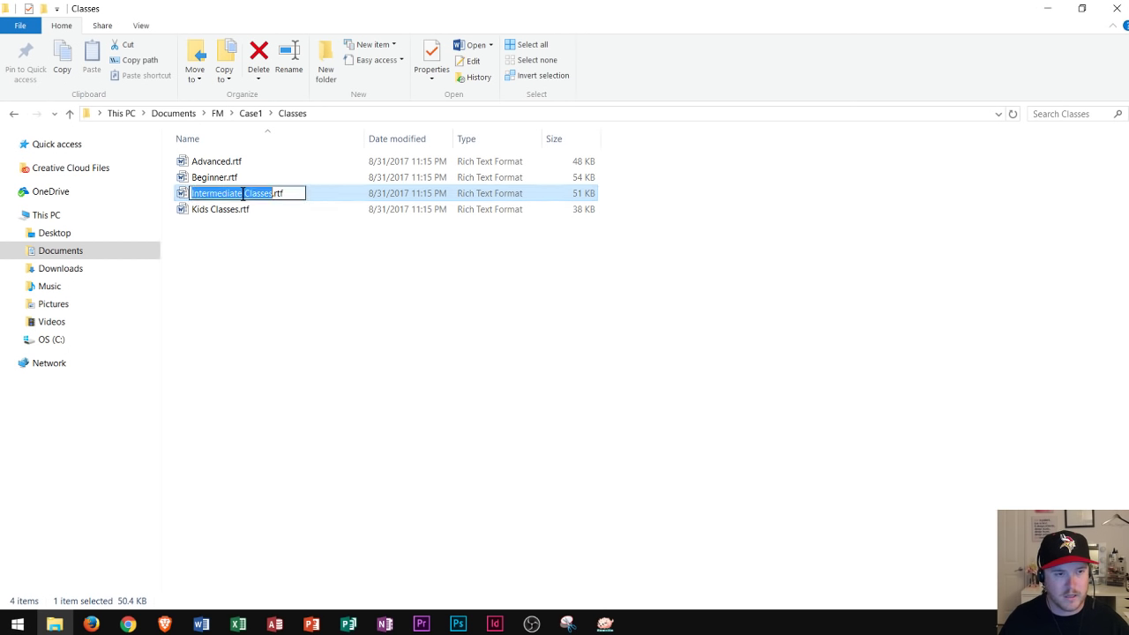
drag(243, 195, 272, 187)
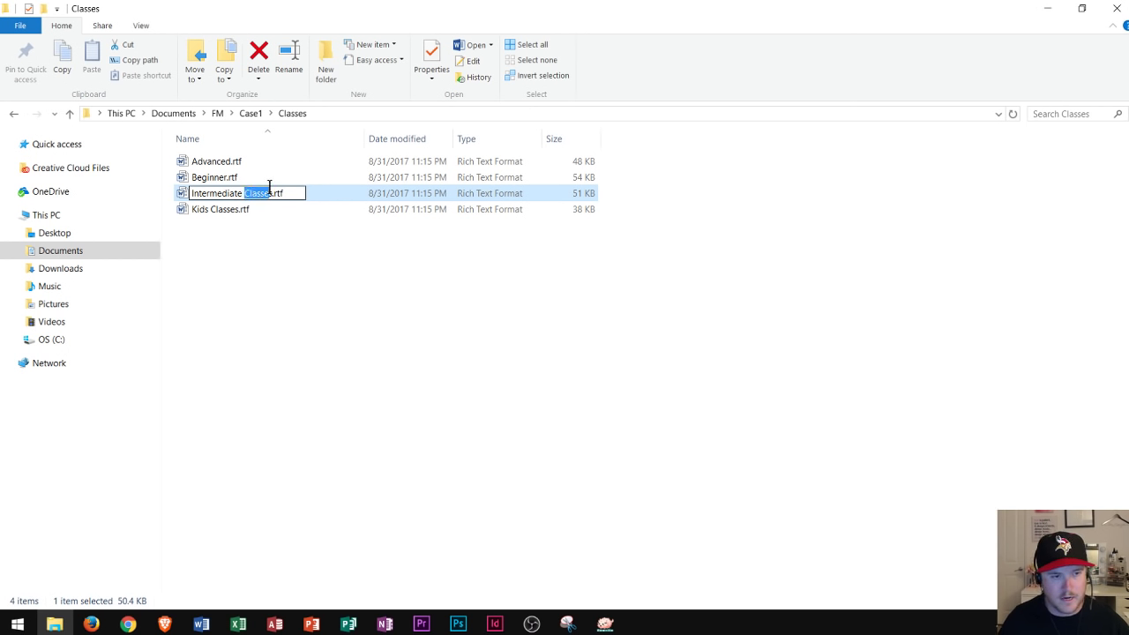
key(BackSpace)
key(BackSpace)
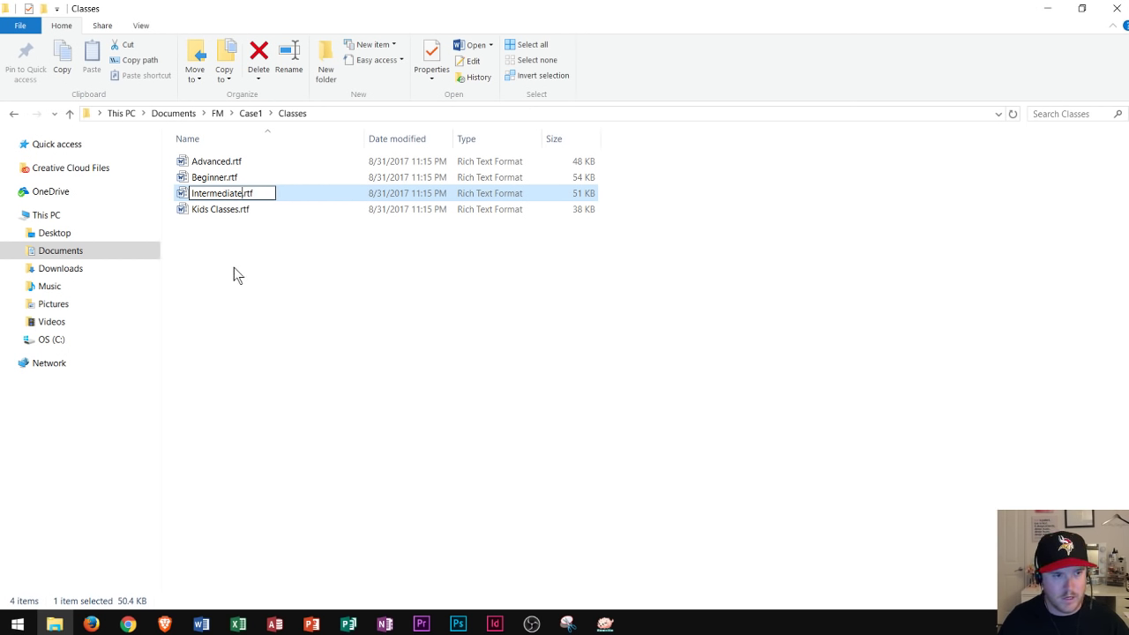
key(Return)
- Rename Kids Classes.rtf to Kids.rtf
click(219, 212)
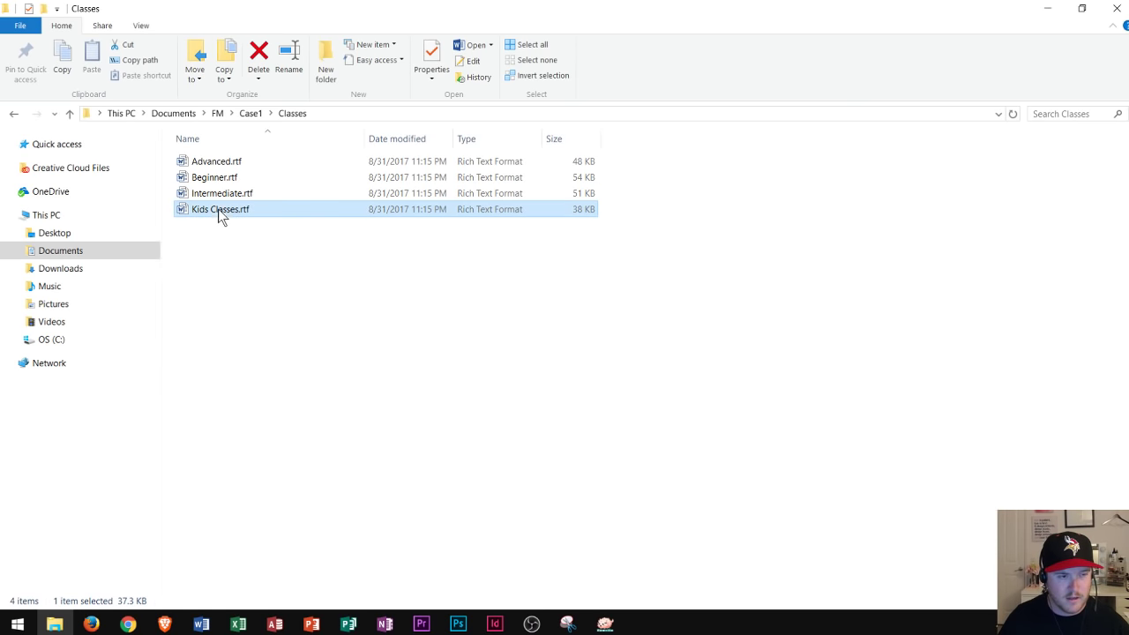
click(223, 212)
drag(210, 209, 240, 204)
key(BackSpace)
key(BackSpace)
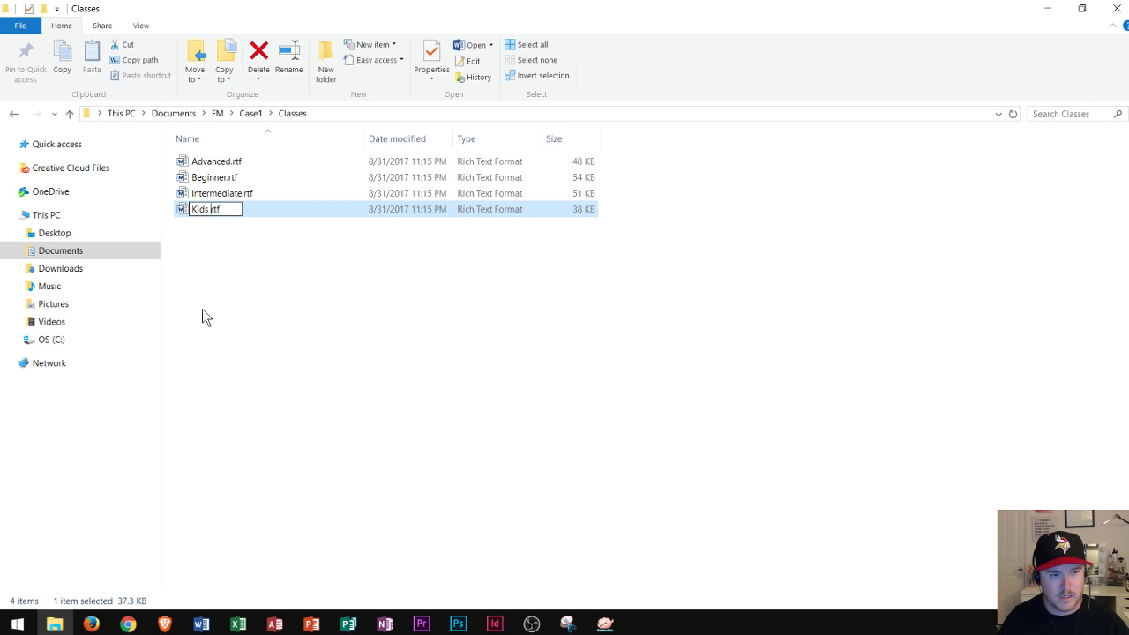
text(.)
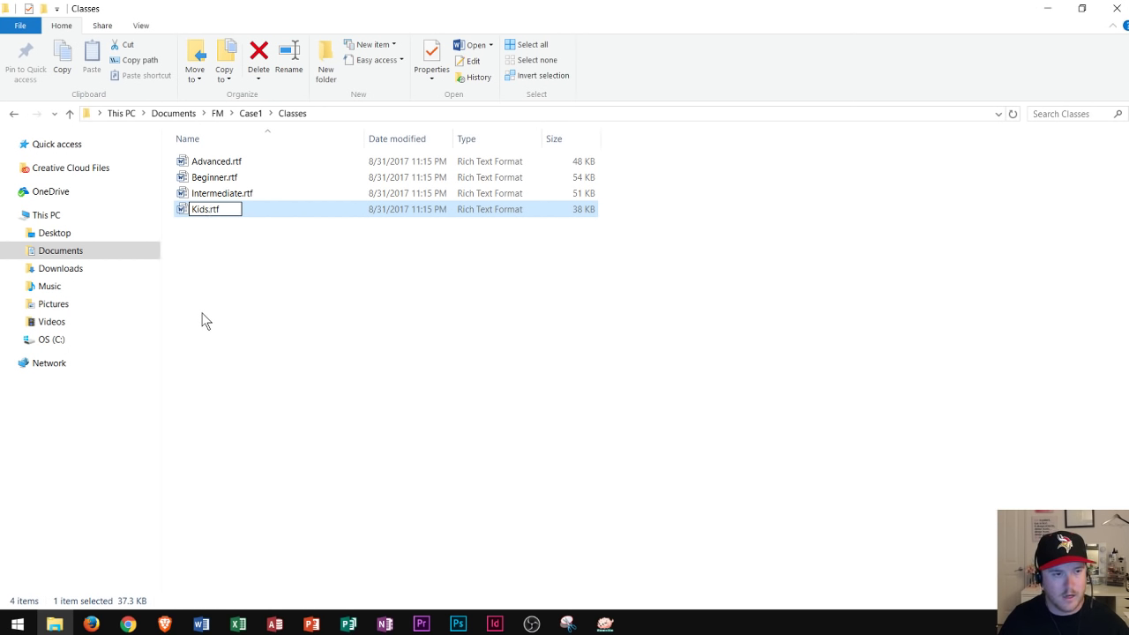
key(Return)
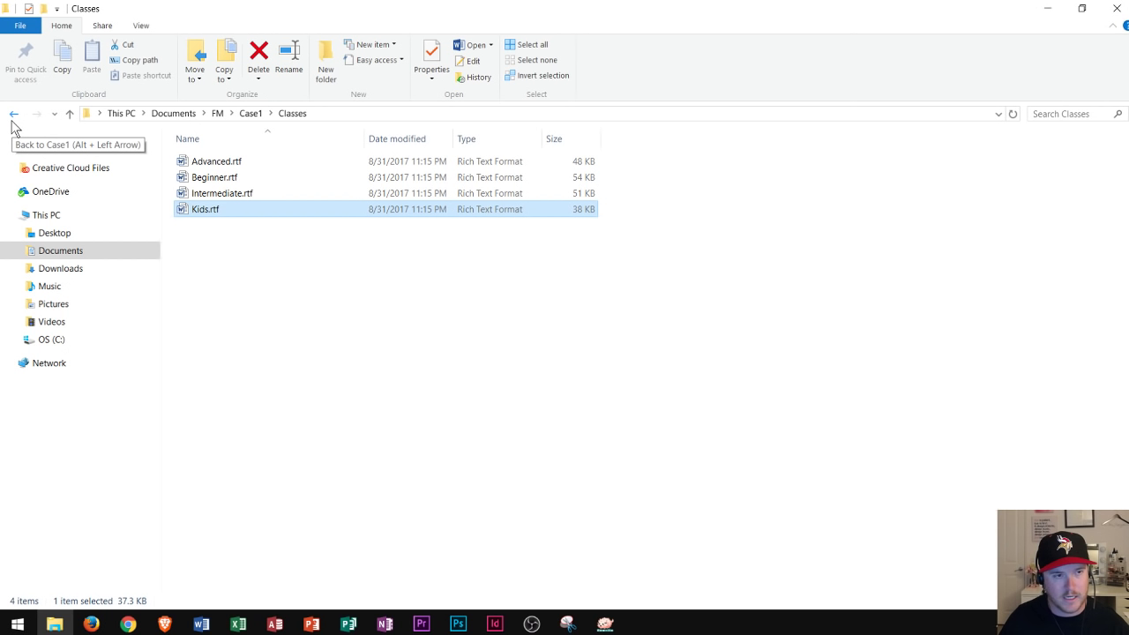
- Return to Case1 and try several selections of the JPG images
click(251, 114)
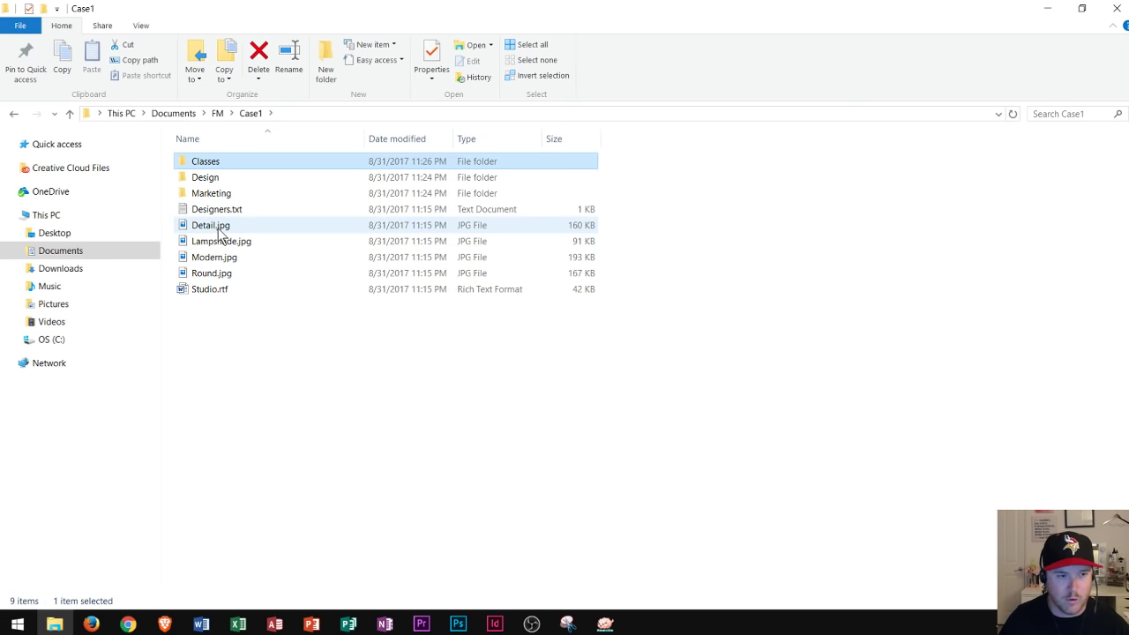
mouse_move(219, 232)
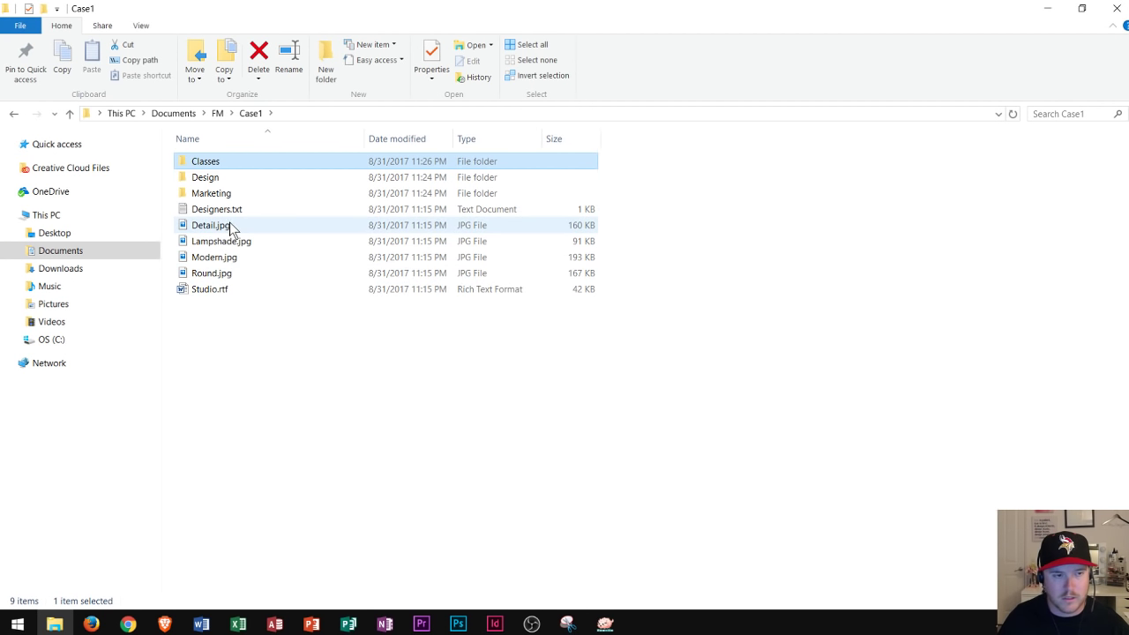
click(229, 231)
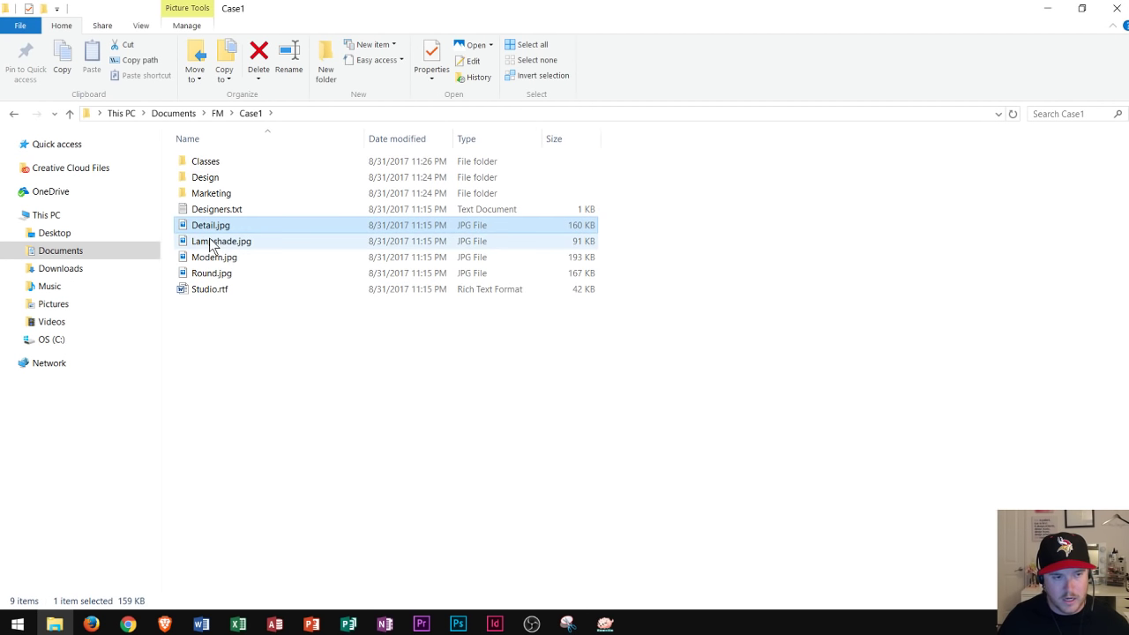
shift+click(219, 257)
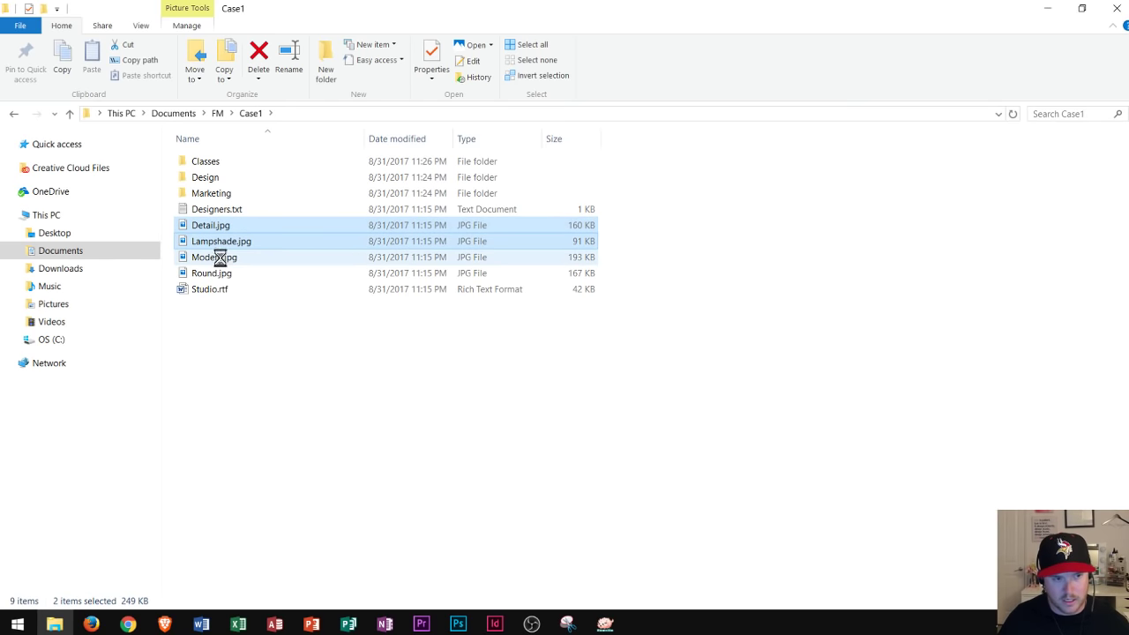
shift+click(222, 276)
click(217, 346)
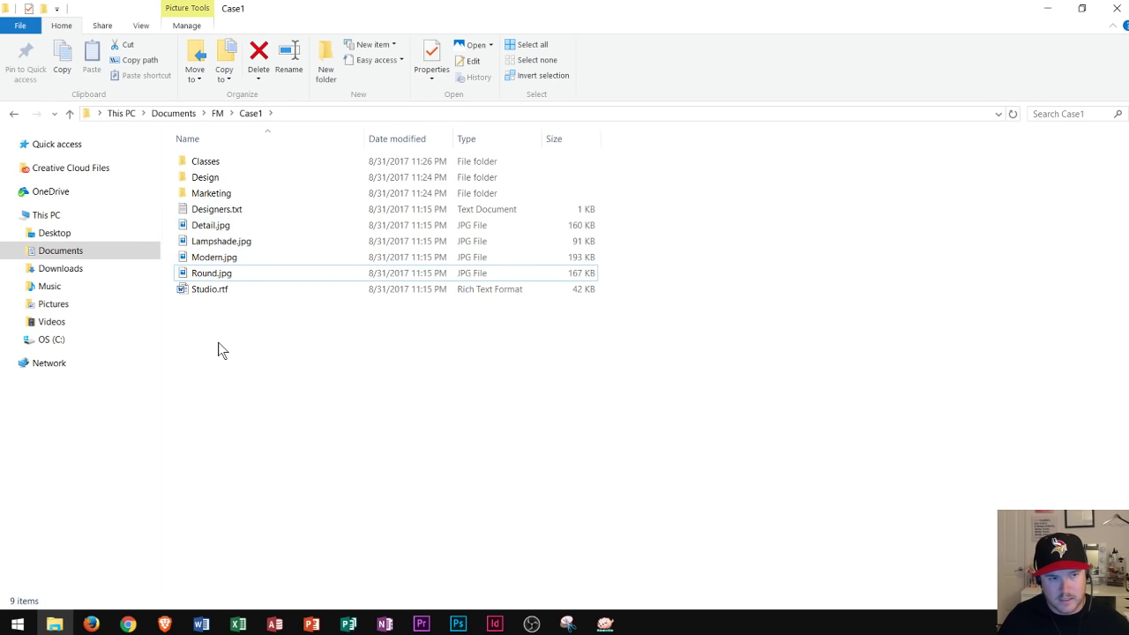
click(208, 226)
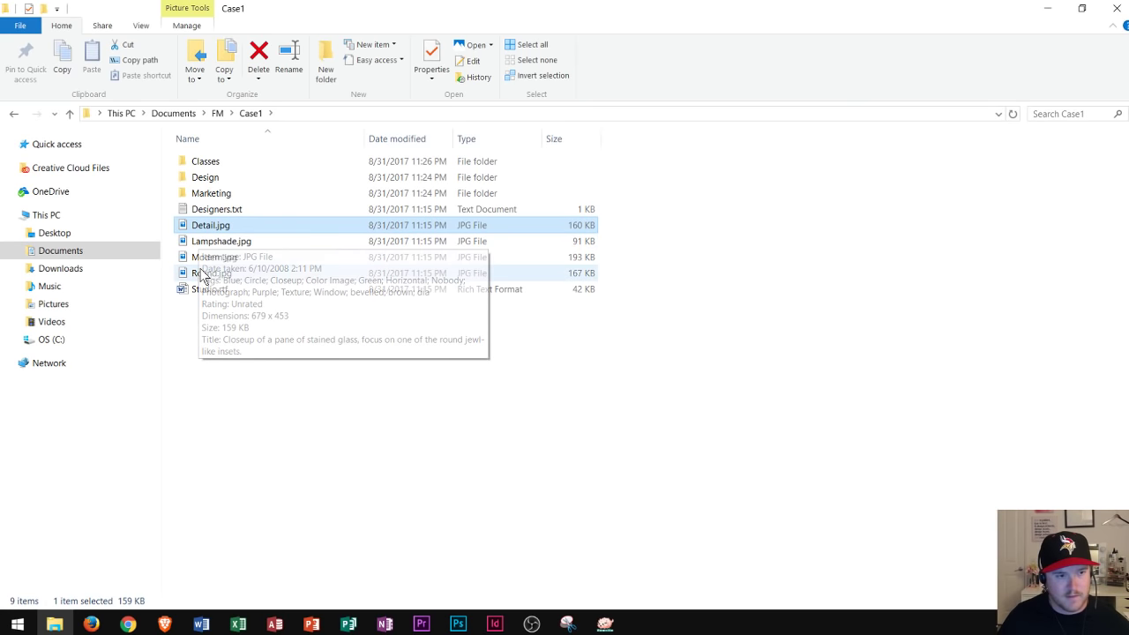
shift+click(202, 275)
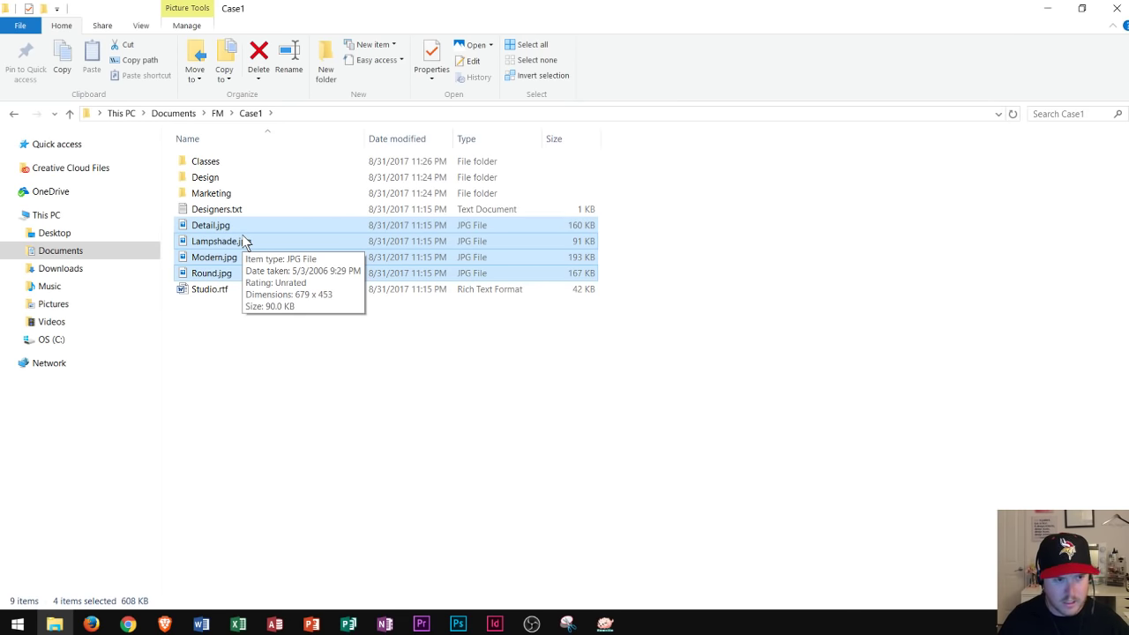
click(223, 330)
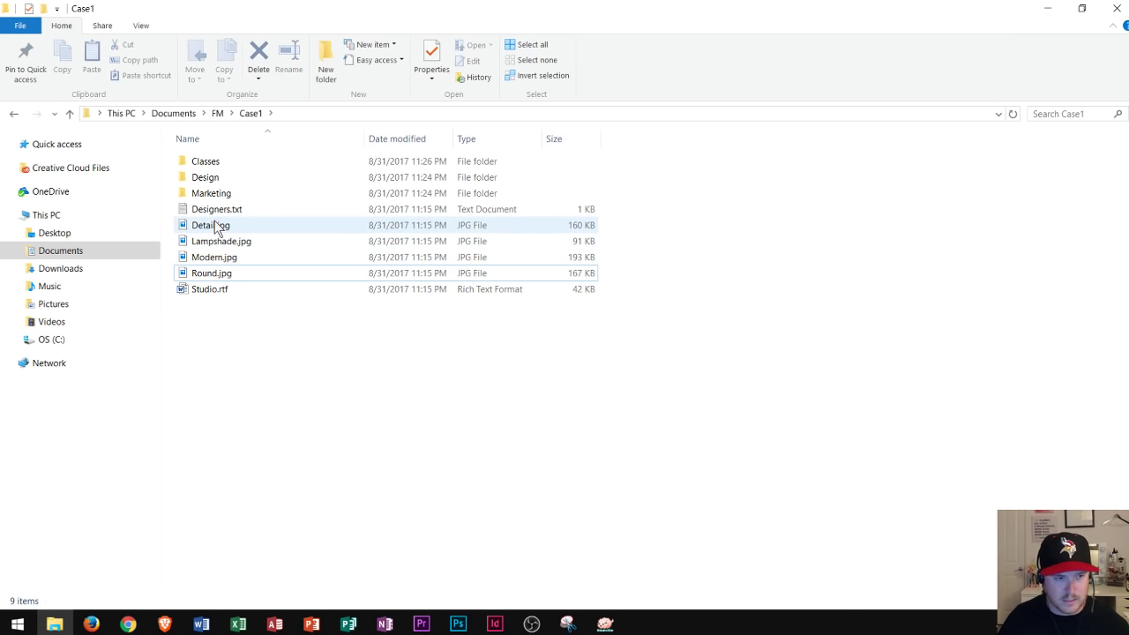
click(214, 227)
ctrl+click(213, 289)
click(221, 352)
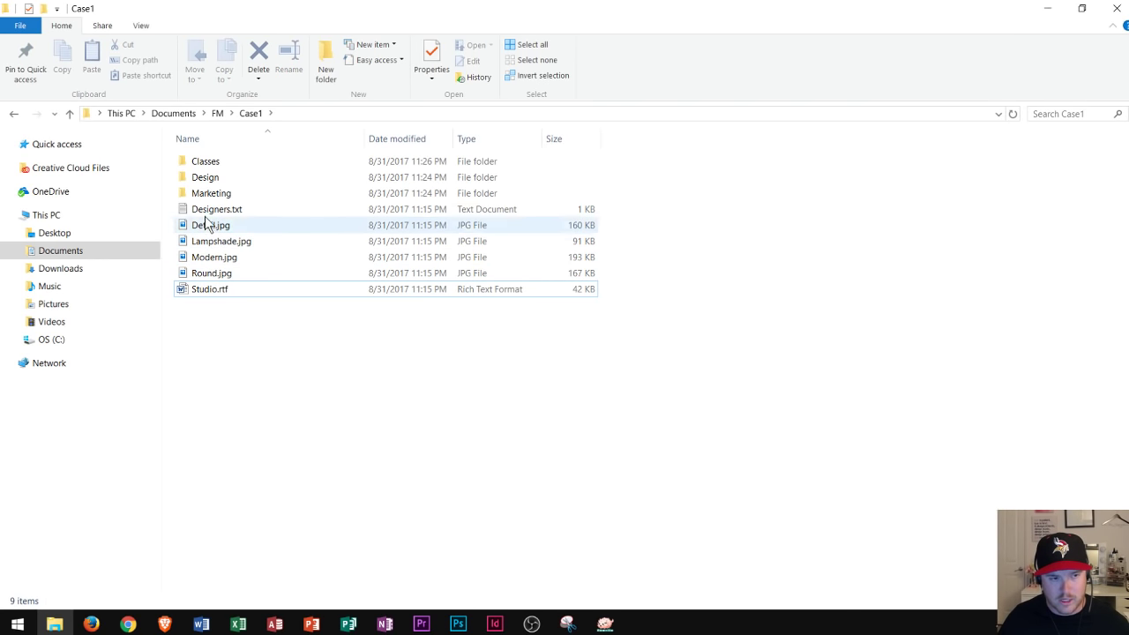
- Select Detail.jpg through Round.jpg and move the four images into Design
click(206, 230)
shift+click(212, 279)
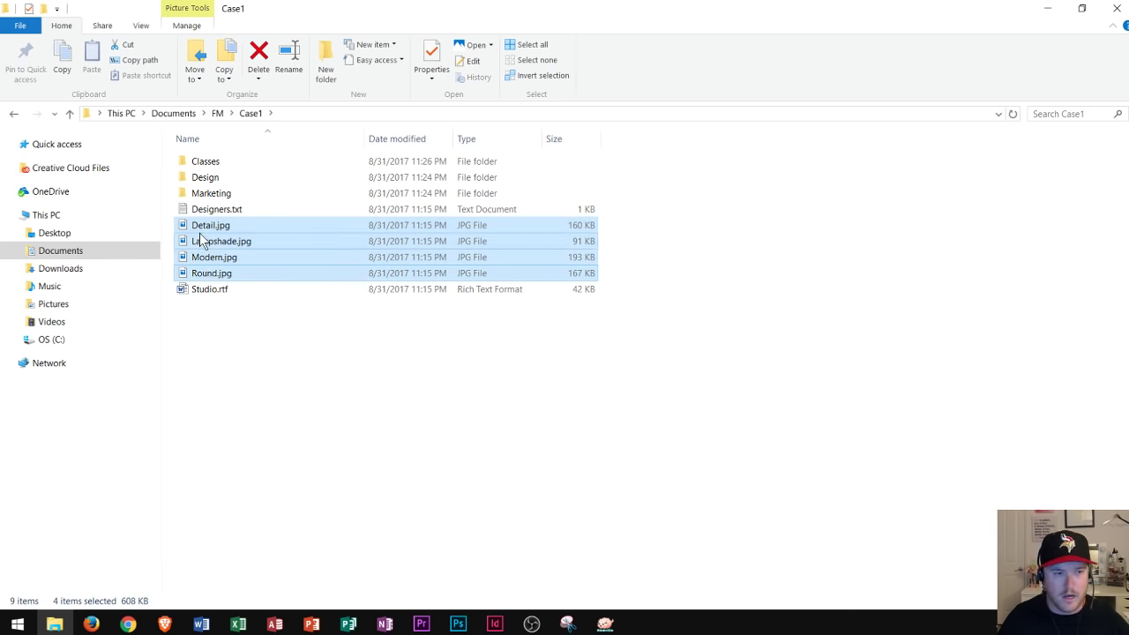
mouse_move(208, 231)
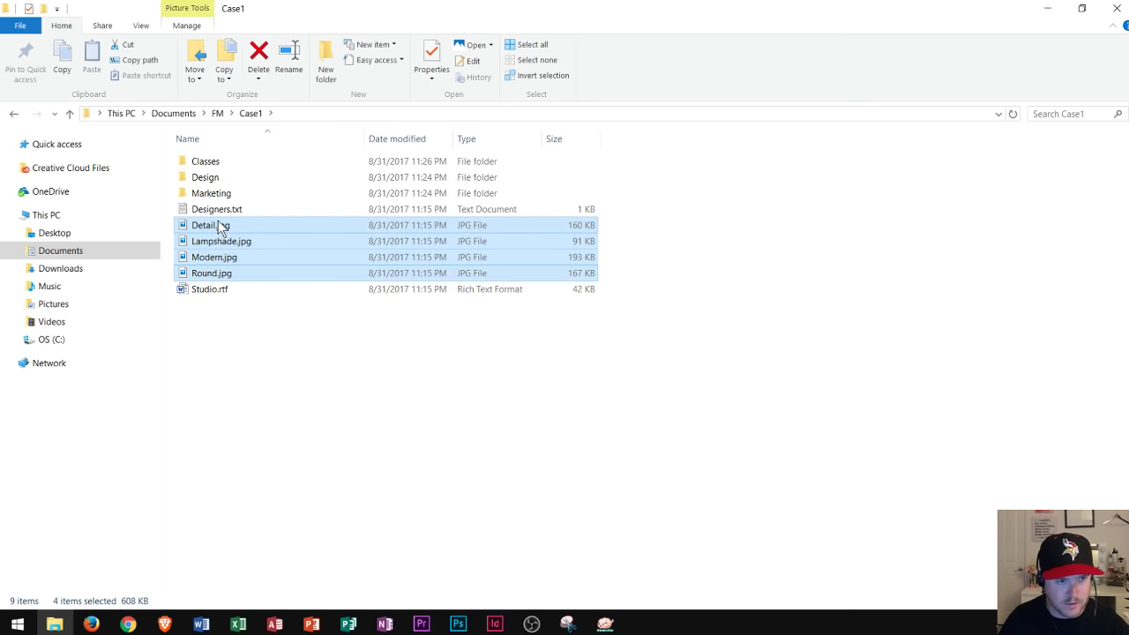
drag(216, 225, 202, 181)
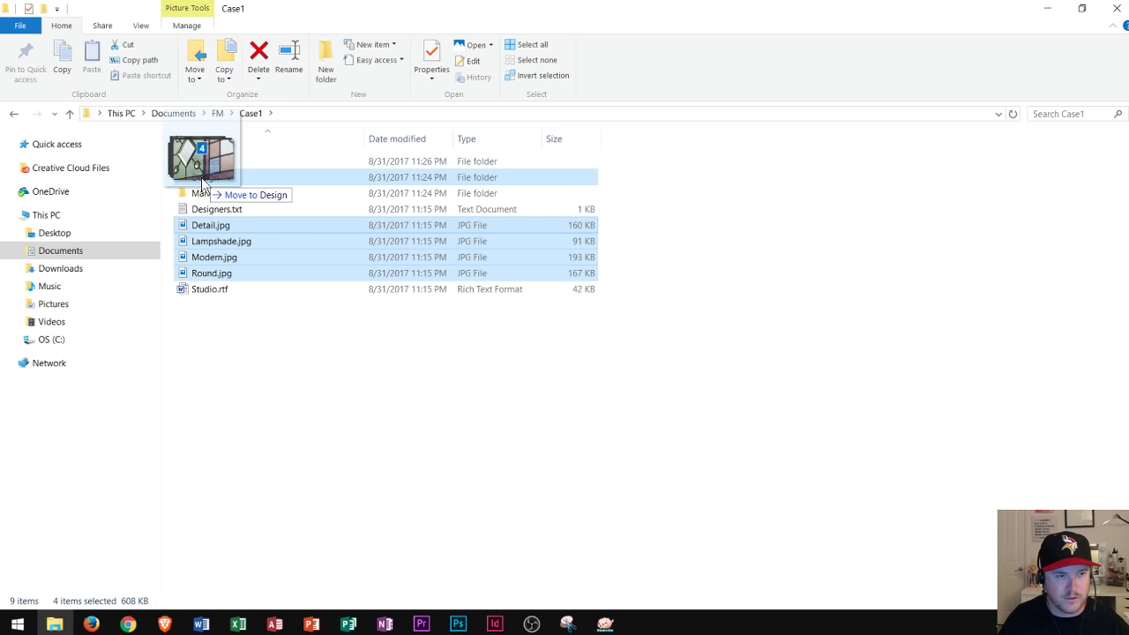
drag(202, 181, 201, 182)
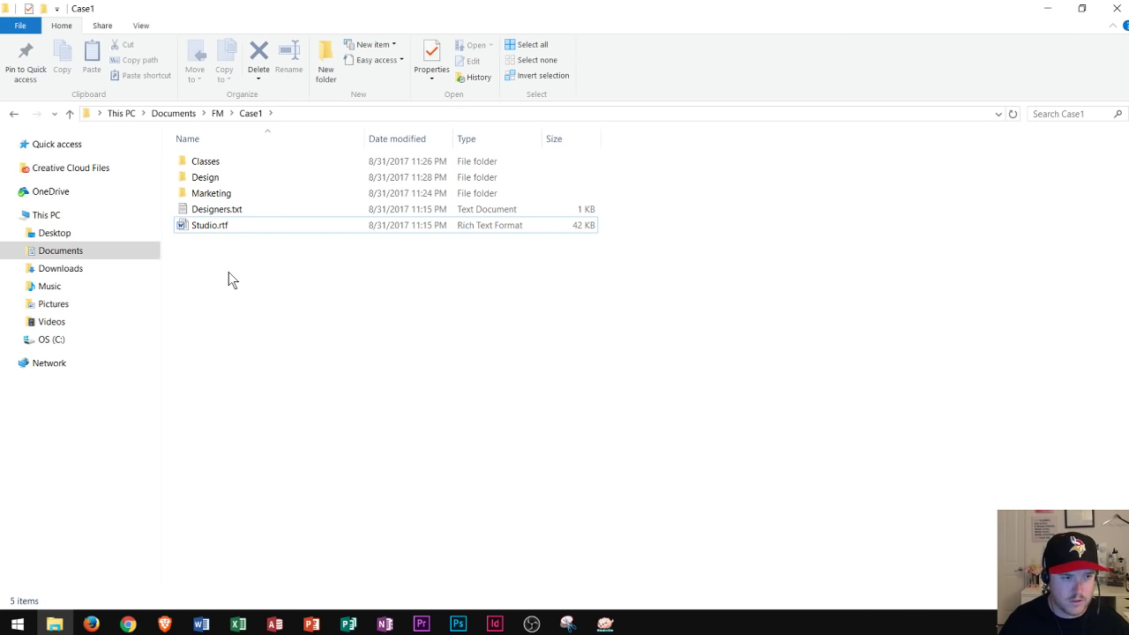
- Select Designers.txt and Studio.rtf and copy them
click(221, 210)
ctrl+click(219, 227)
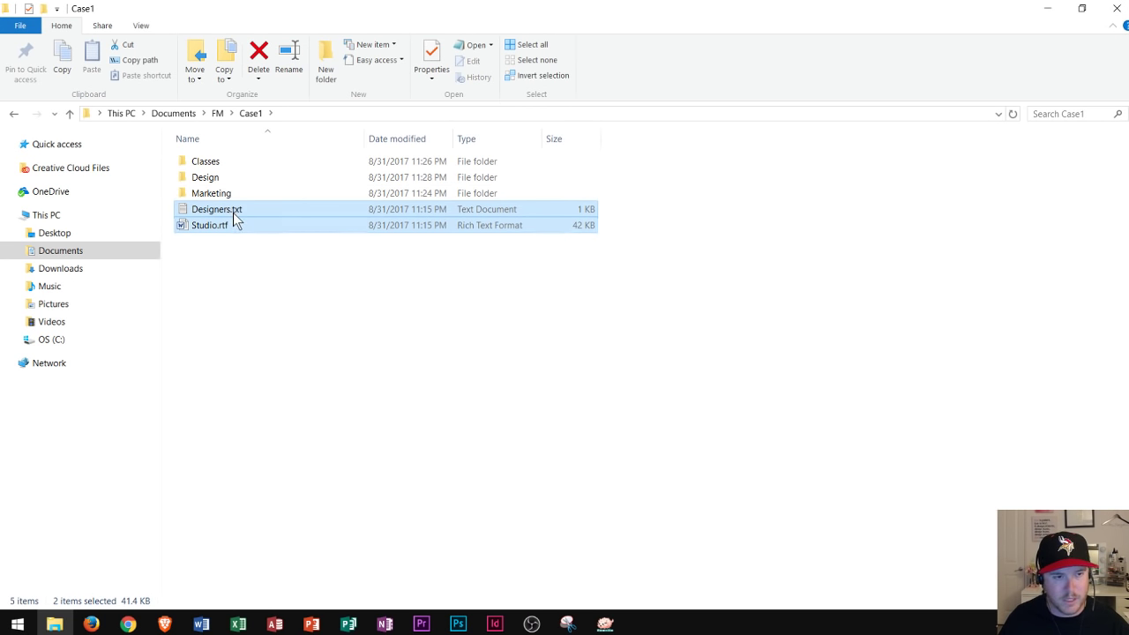
right_click(233, 212)
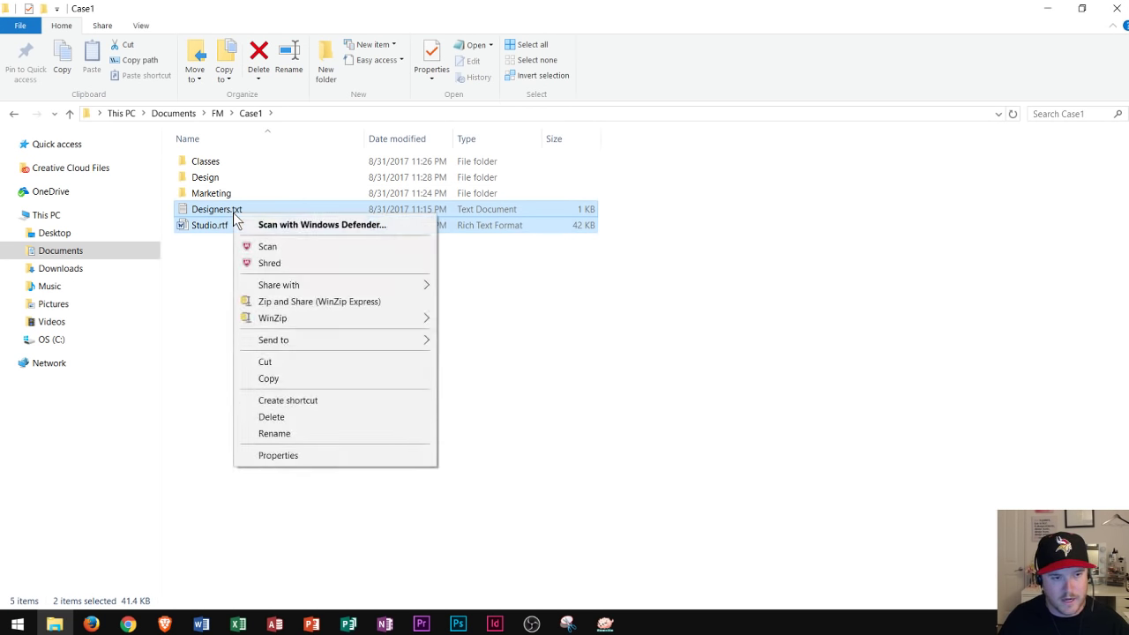
click(295, 374)
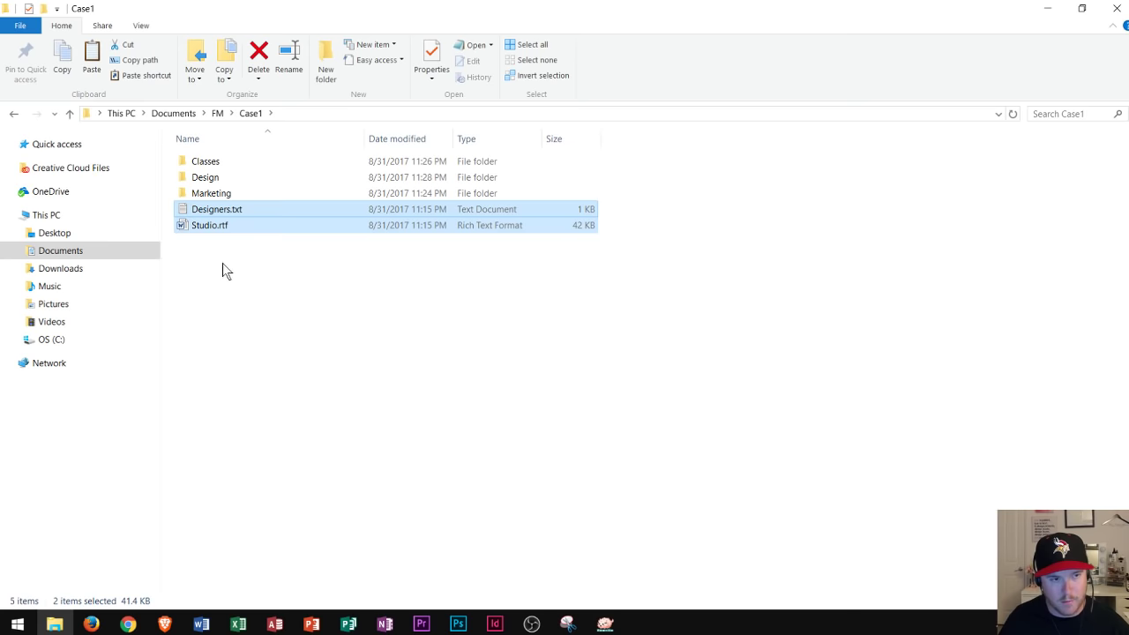
- Paste the copies into Marketing, check its contents, then return to Case1
click(204, 194)
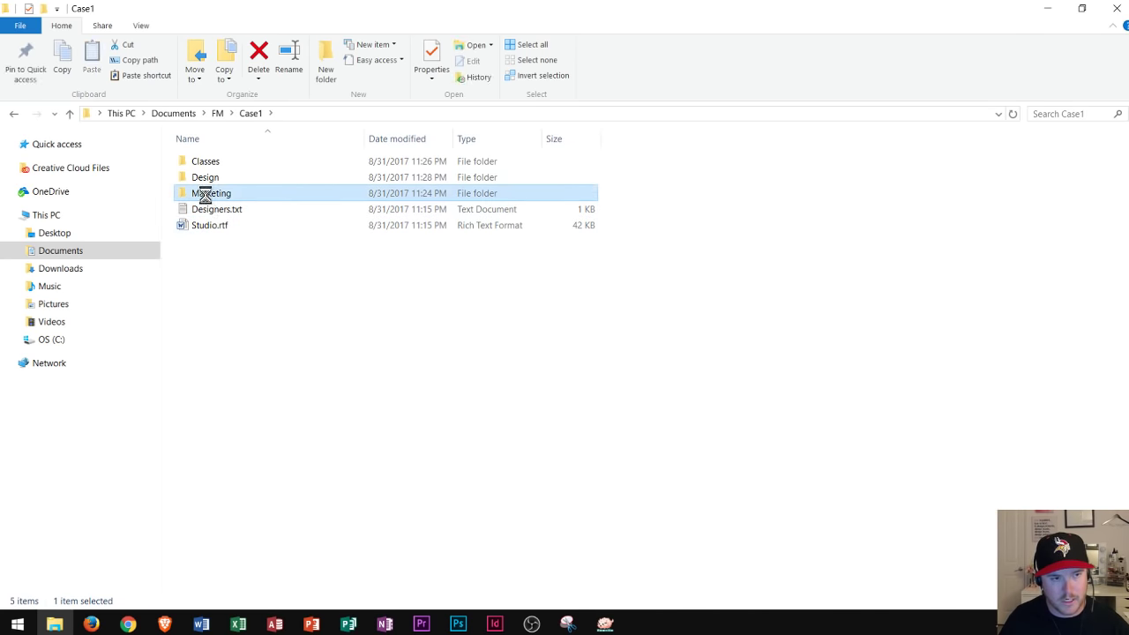
right_click(205, 196)
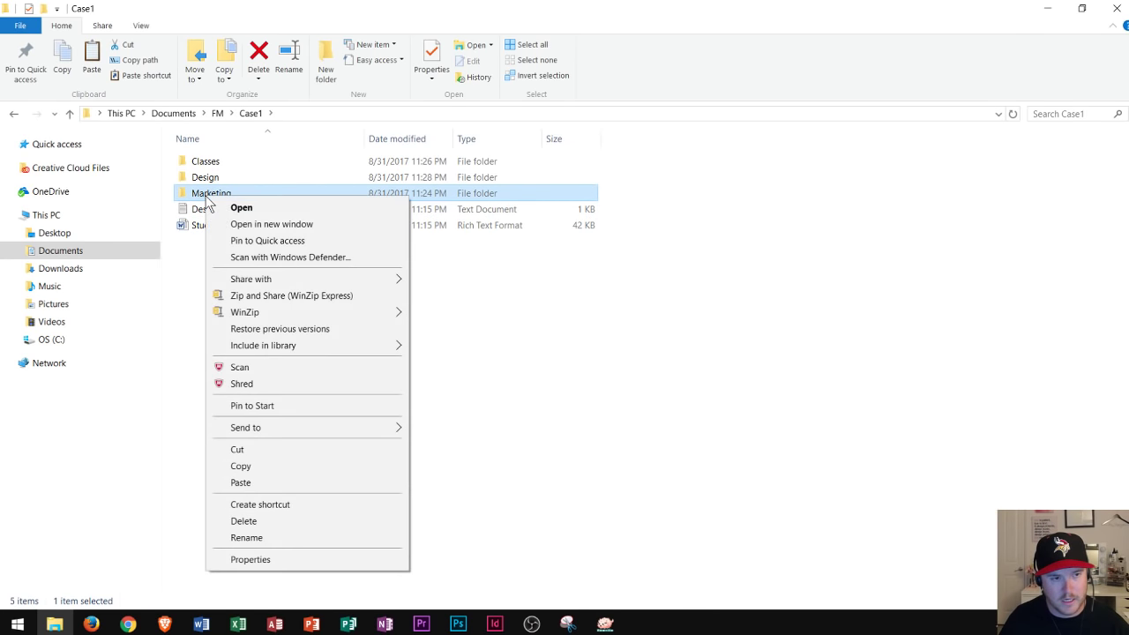
click(267, 482)
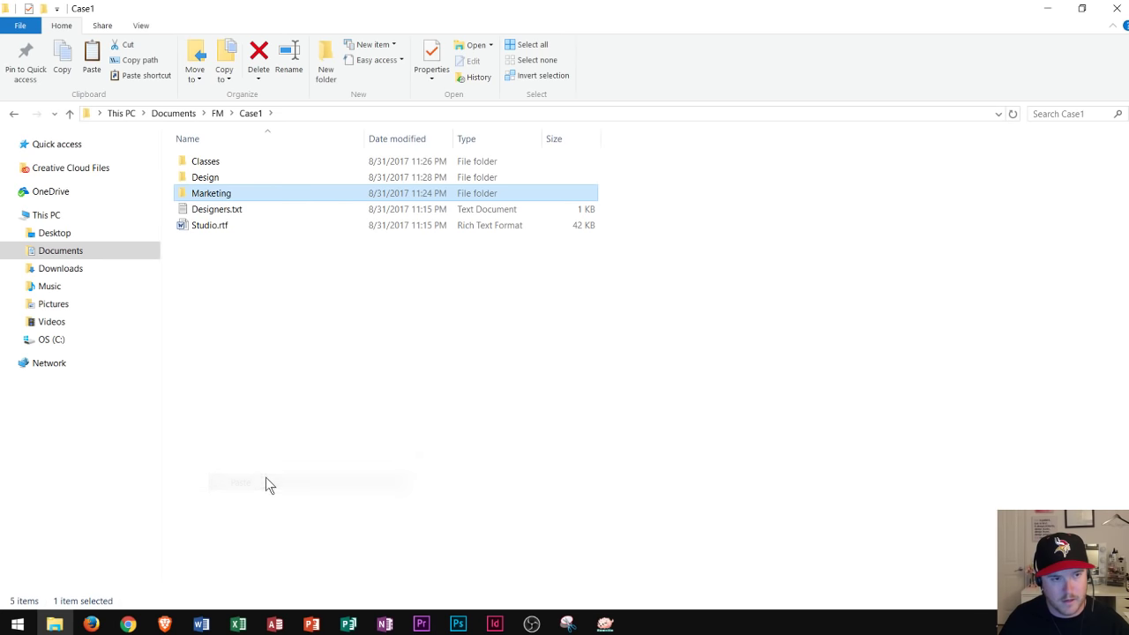
double_click(211, 196)
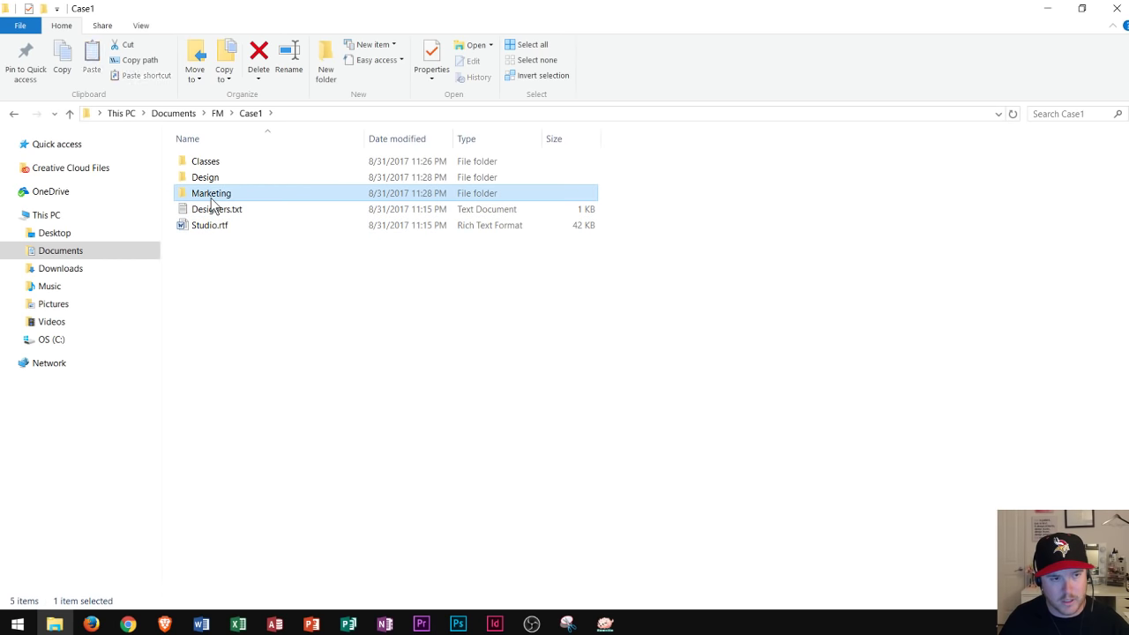
click(250, 113)
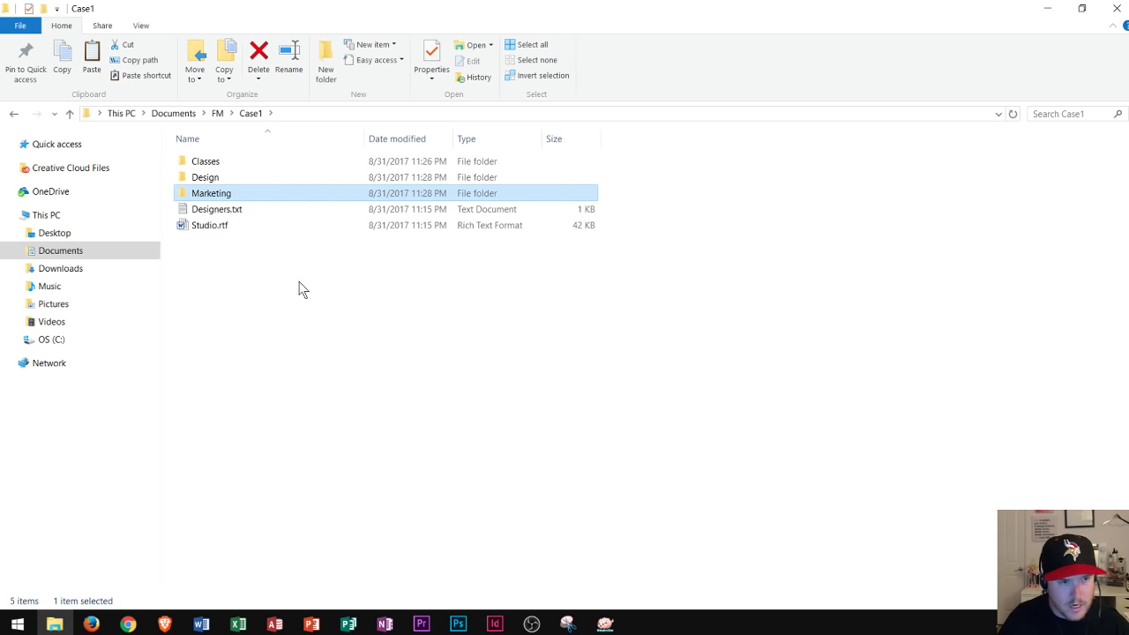
- Copy Designers.txt and paste it into the Design folder
click(250, 269)
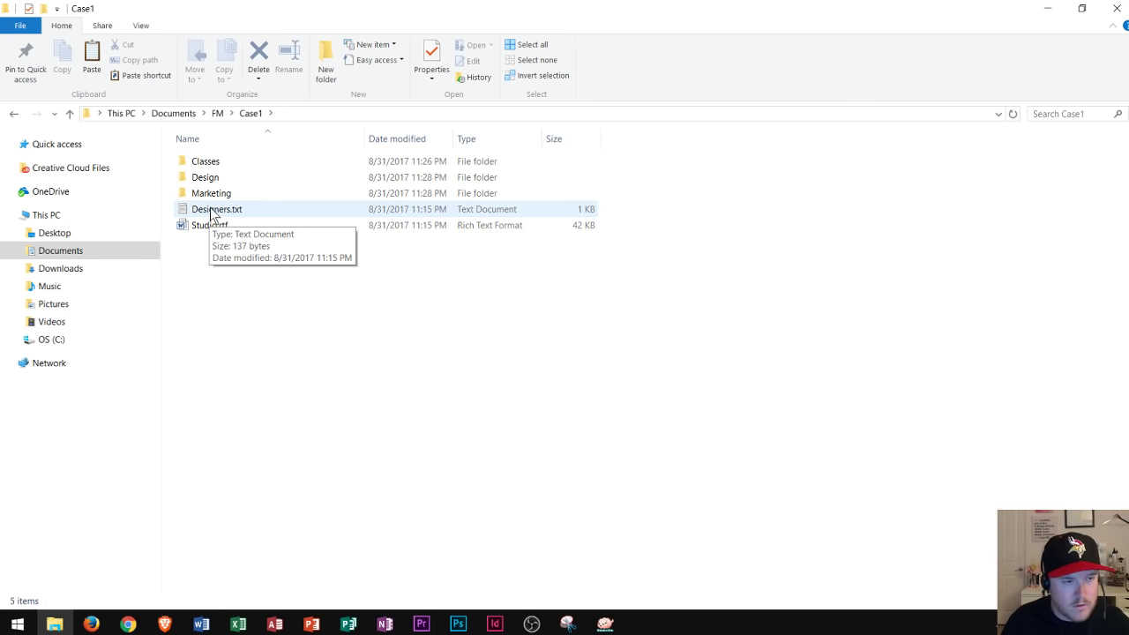
right_click(212, 214)
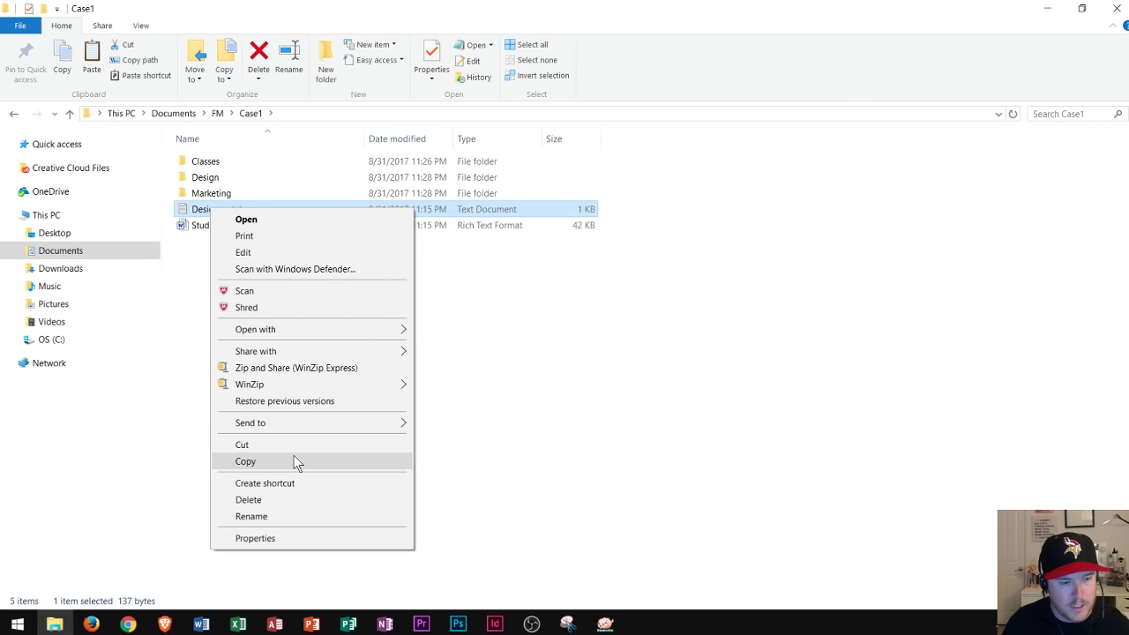
click(294, 461)
right_click(209, 179)
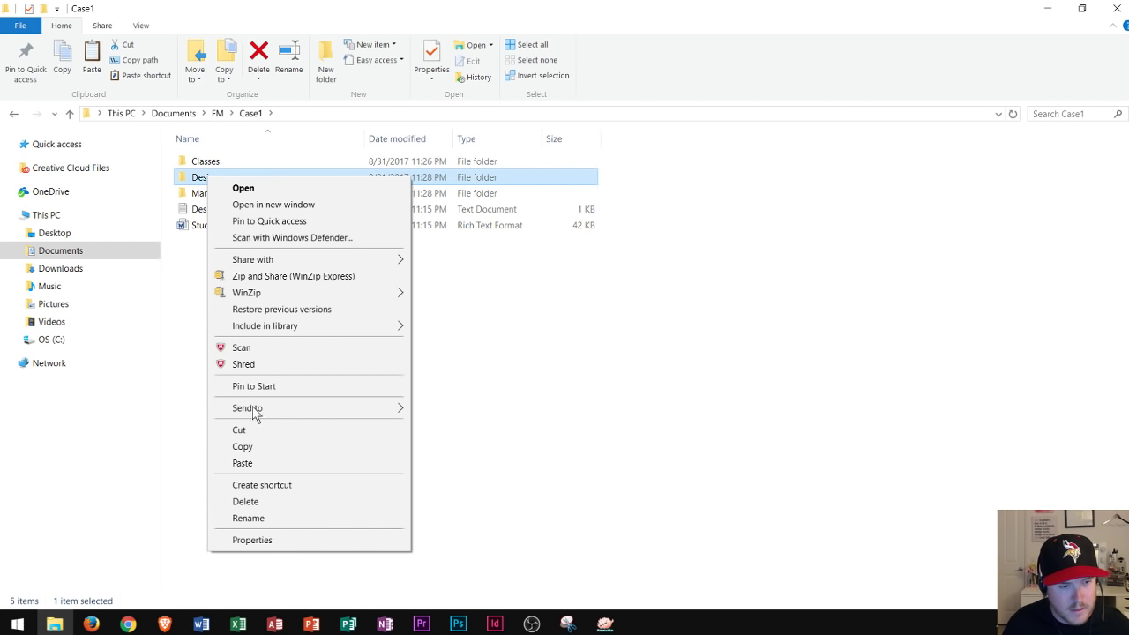
click(252, 467)
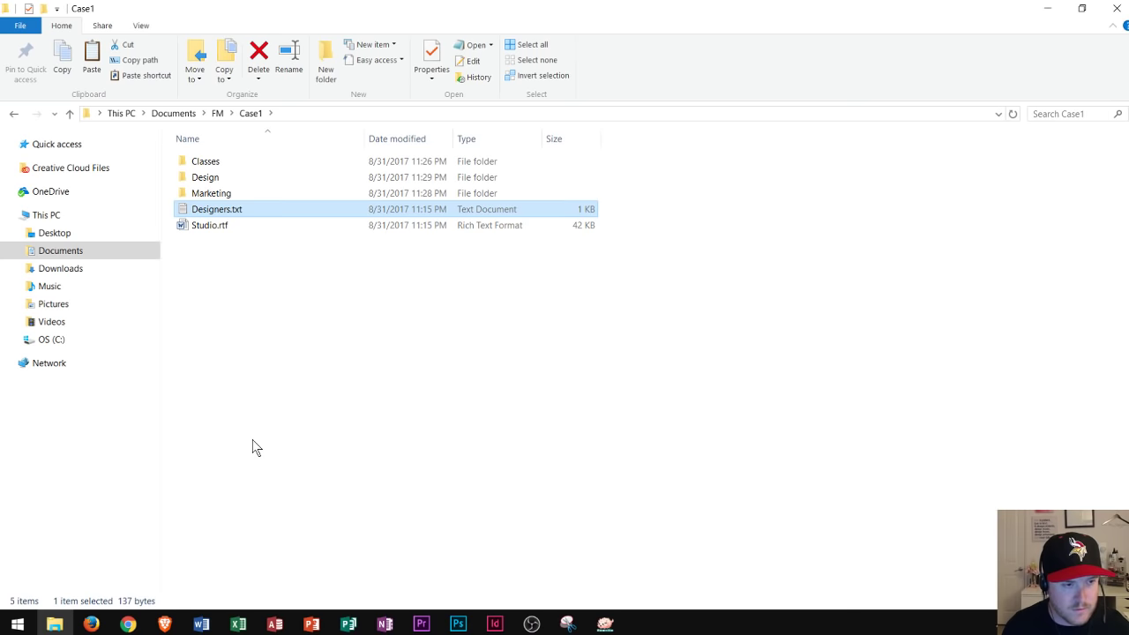
- Select Designers.txt and Studio.rtf together and delete both from Case1
ctrl+click(213, 226)
click(219, 208)
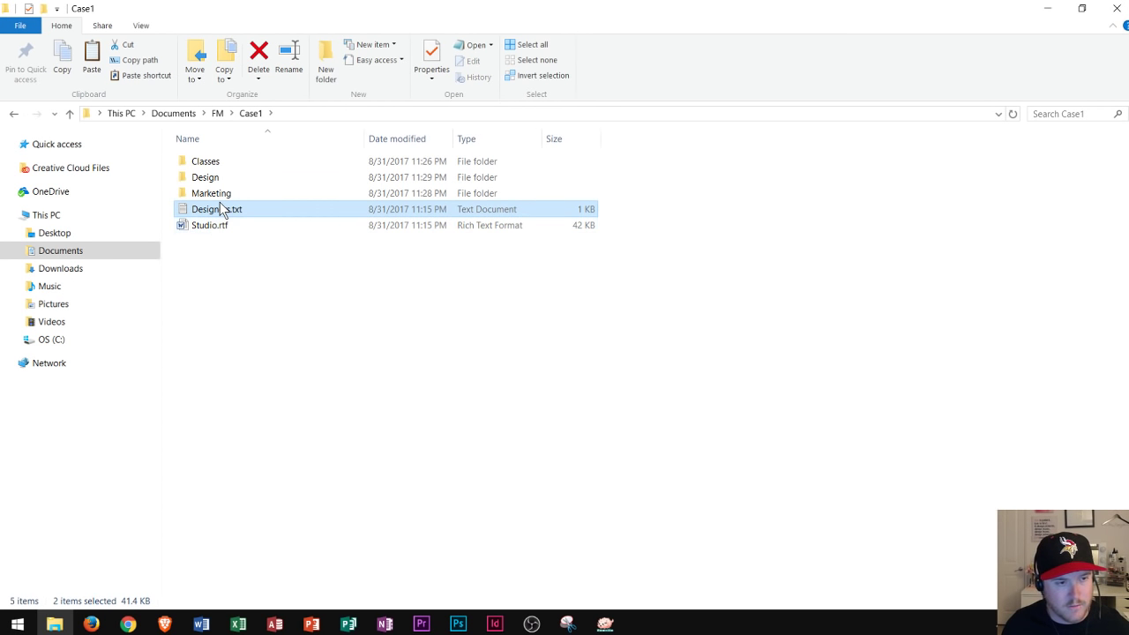
ctrl+click(223, 228)
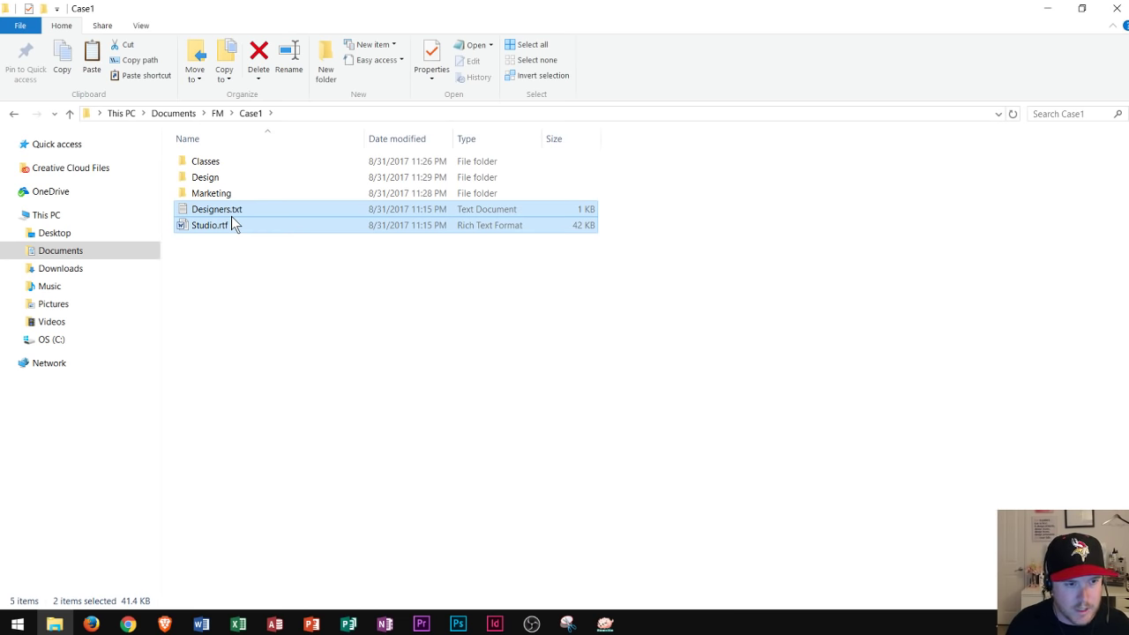
right_click(232, 213)
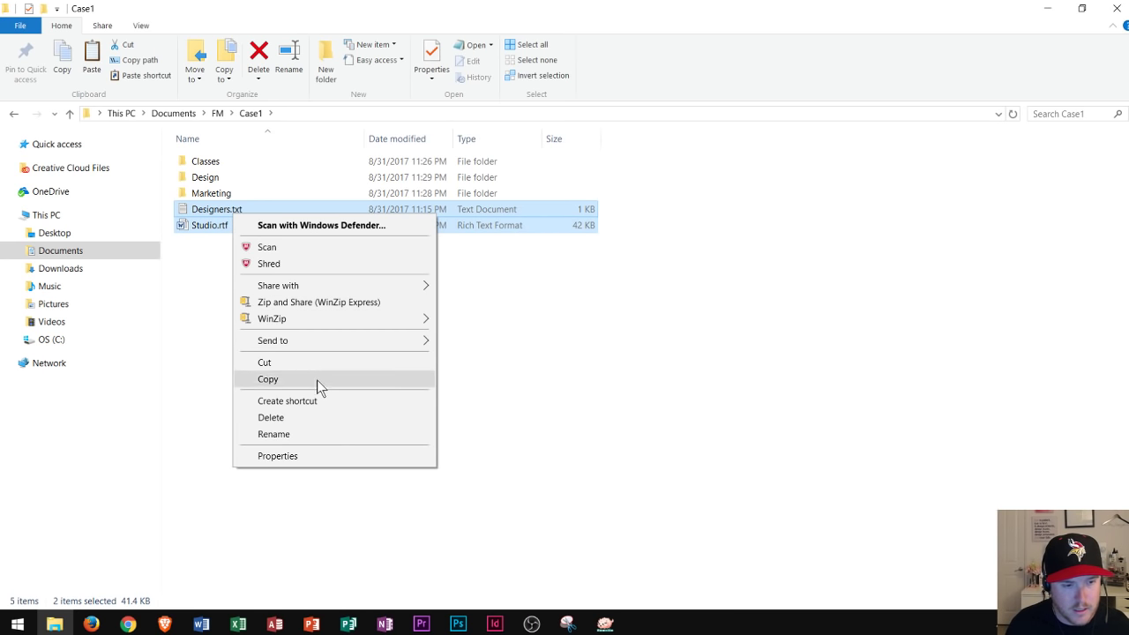
click(305, 418)
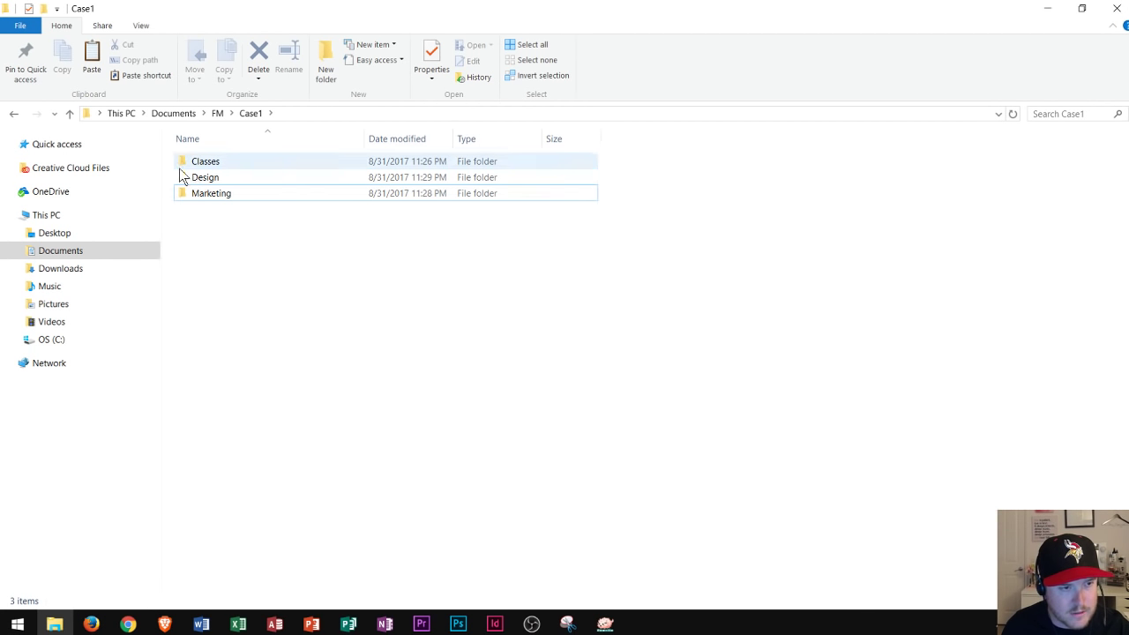
- Open the Classes folder and copy Advanced.rtf
double_click(202, 158)
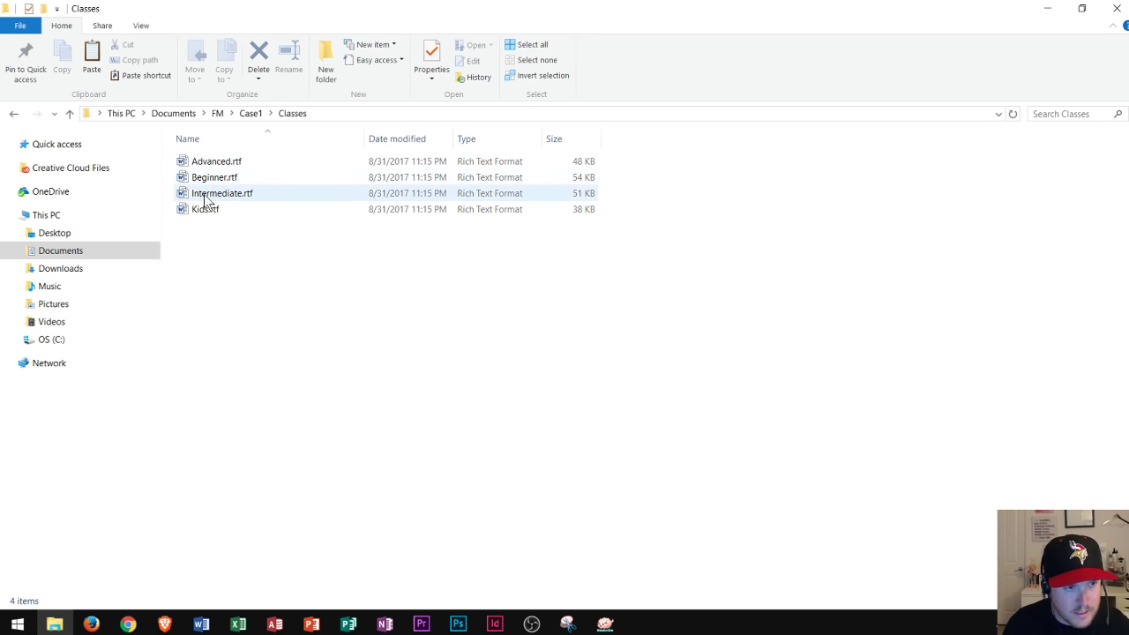
right_click(221, 166)
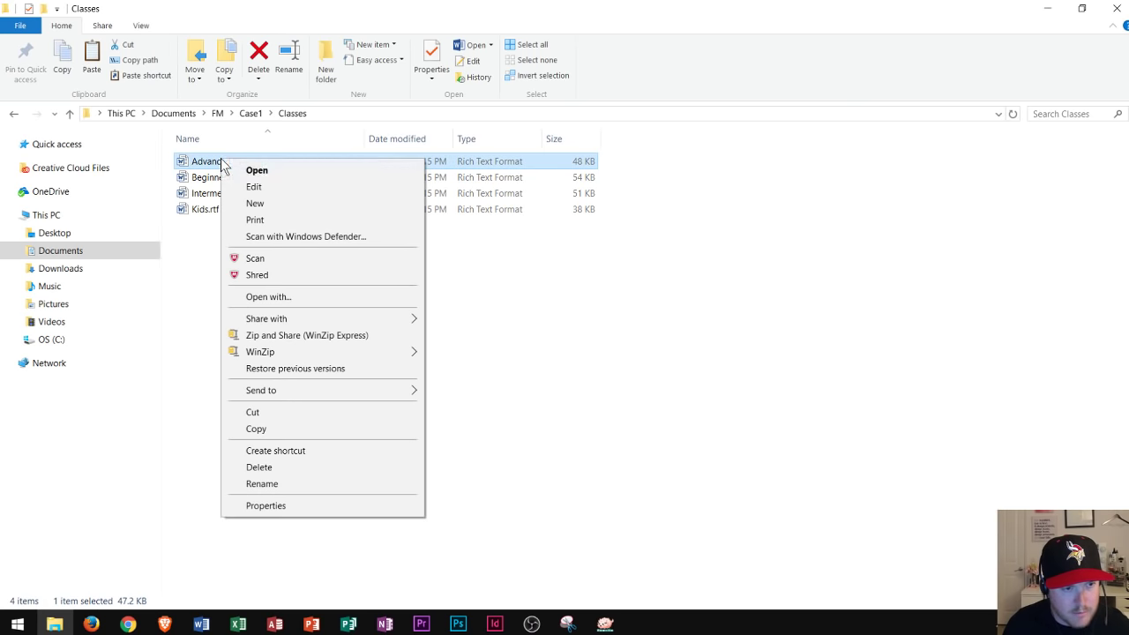
click(266, 429)
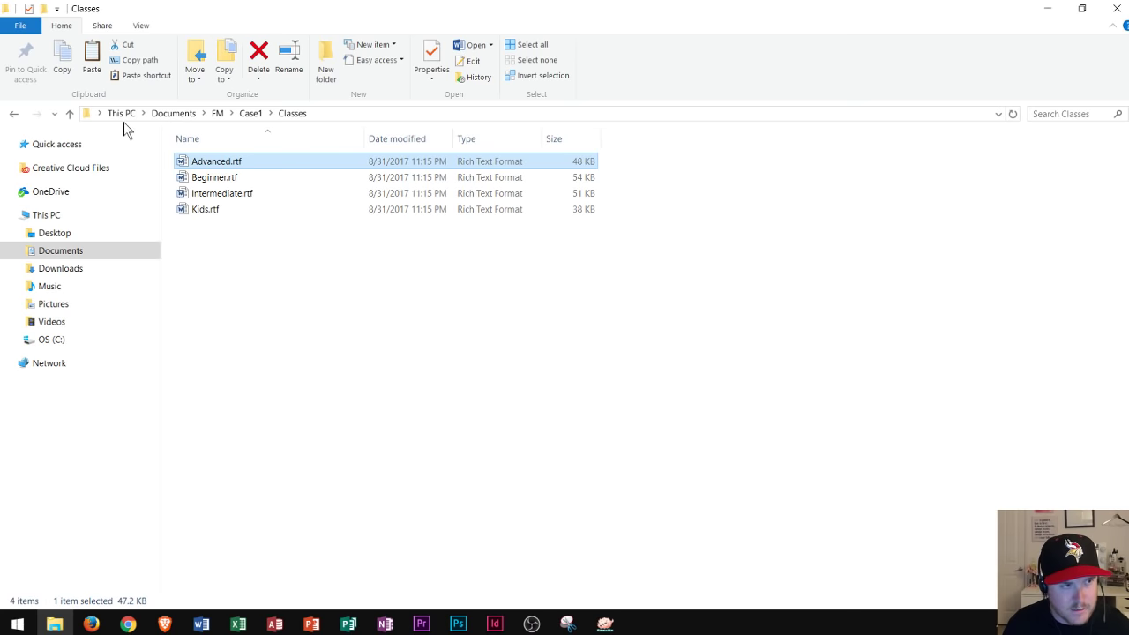
- Back in Case1, paste Advanced.rtf into the Design folder
click(14, 115)
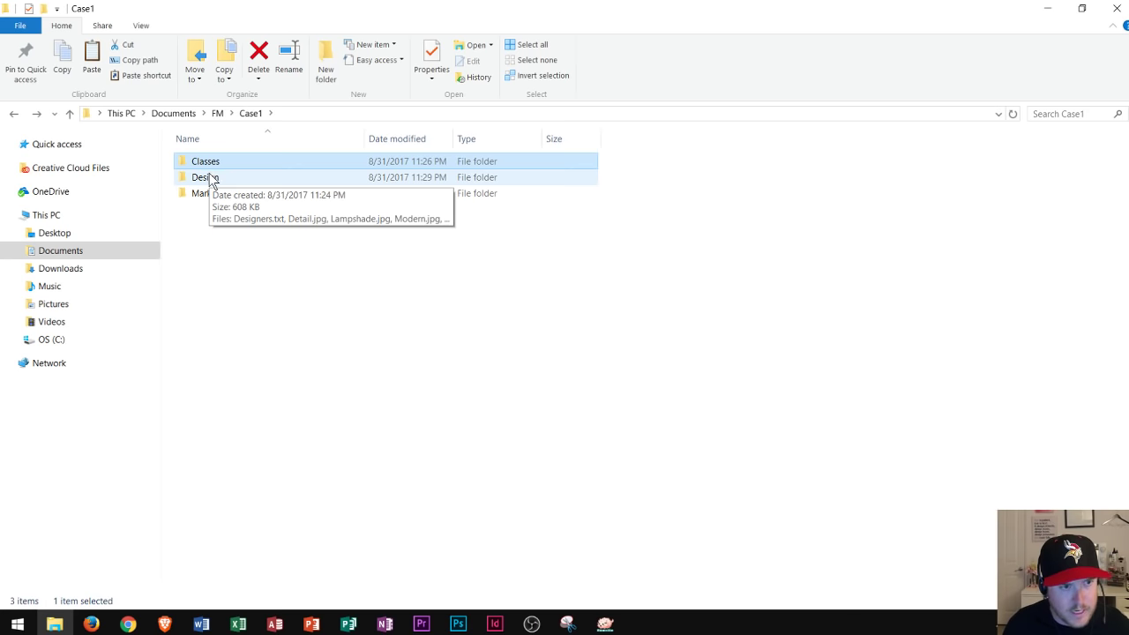
click(209, 177)
right_click(210, 176)
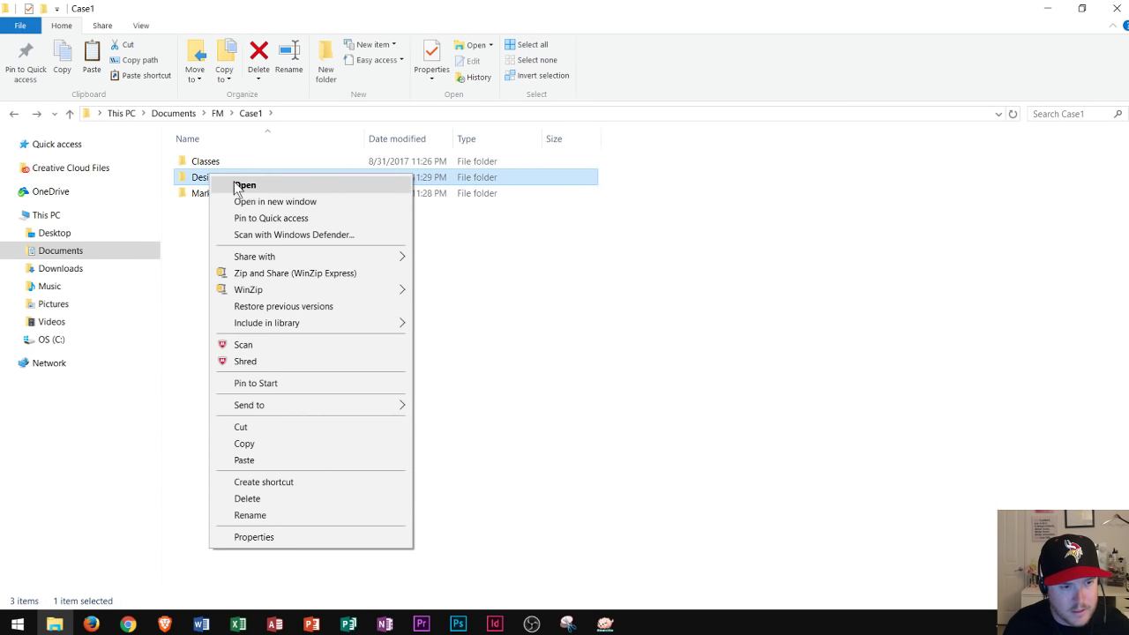
click(244, 460)
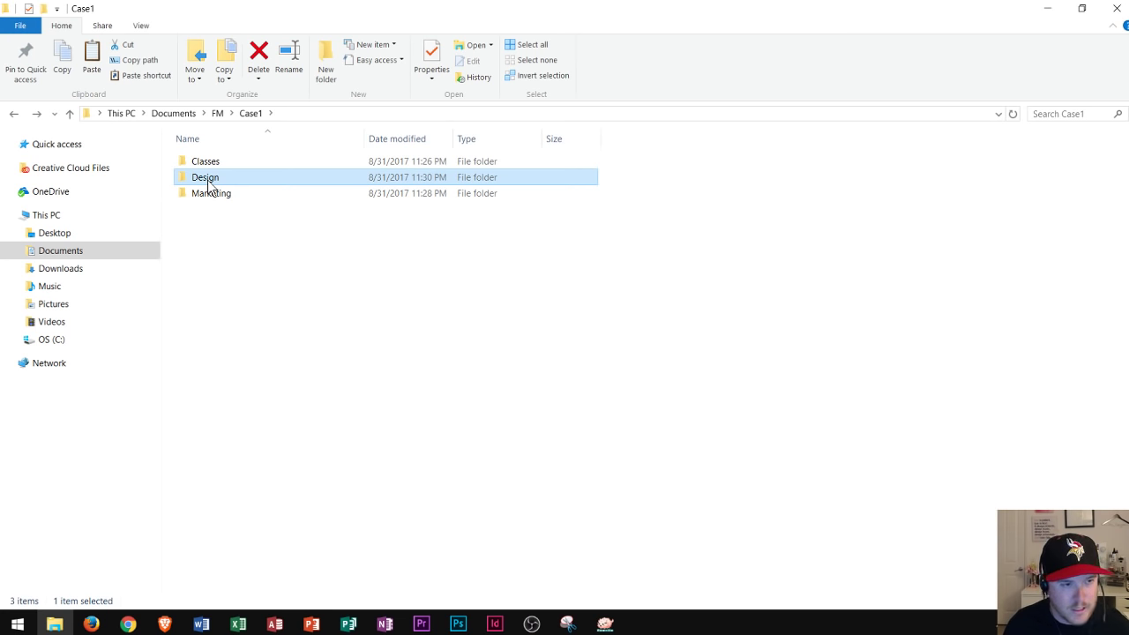
- Rename the Design folder in Case1 to 'Beecher Designs' using Rename on the Home ribbon
click(207, 183)
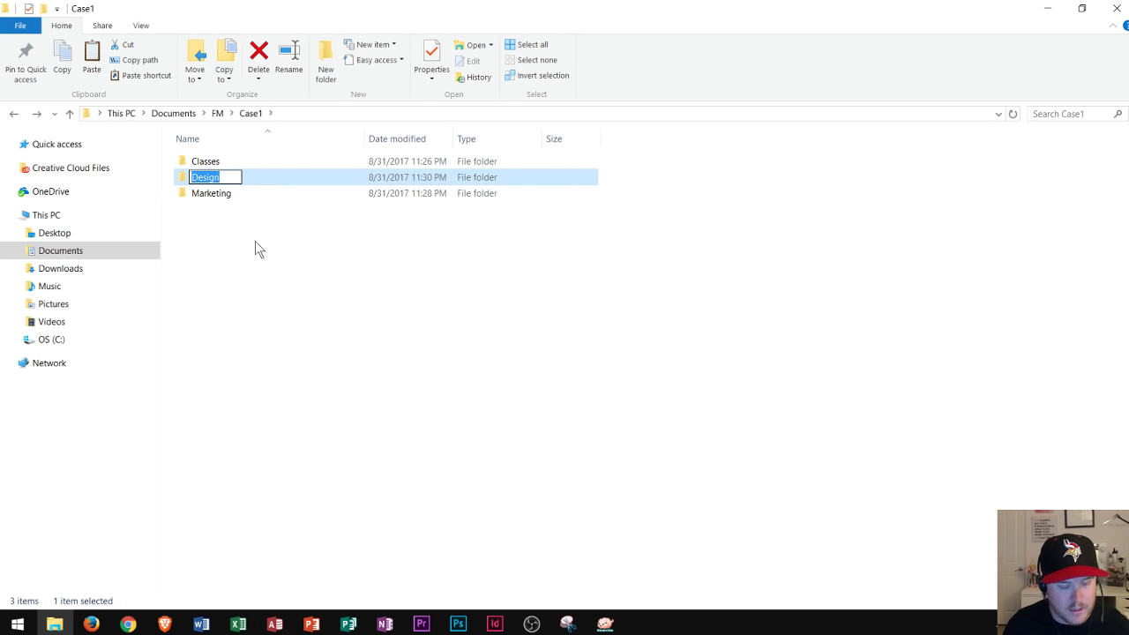
click(266, 308)
right_click(197, 183)
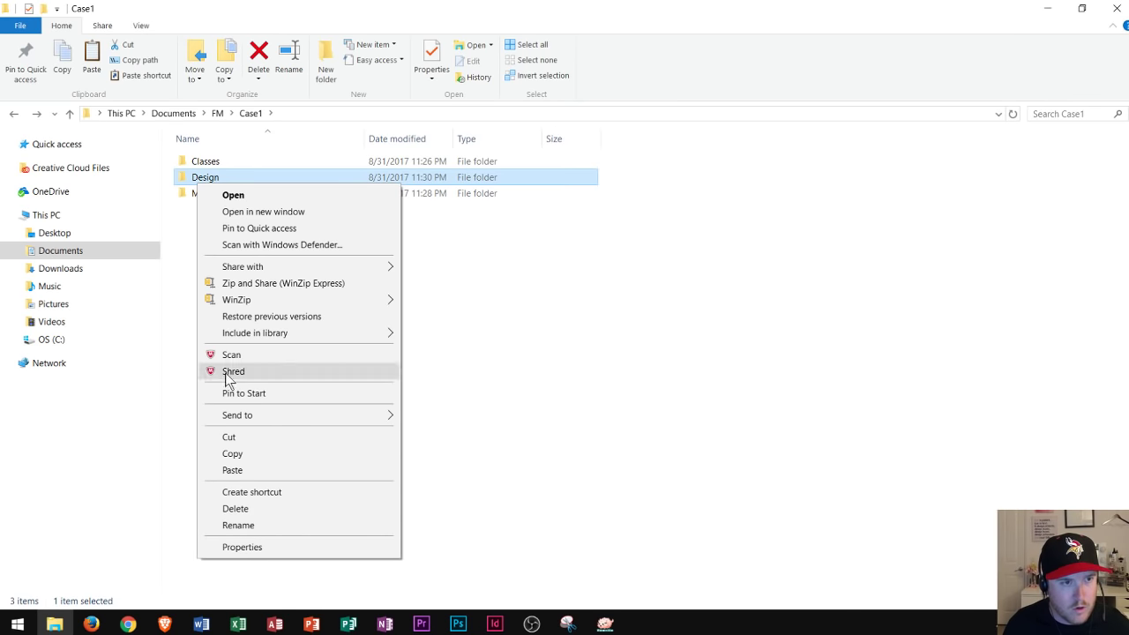
click(160, 407)
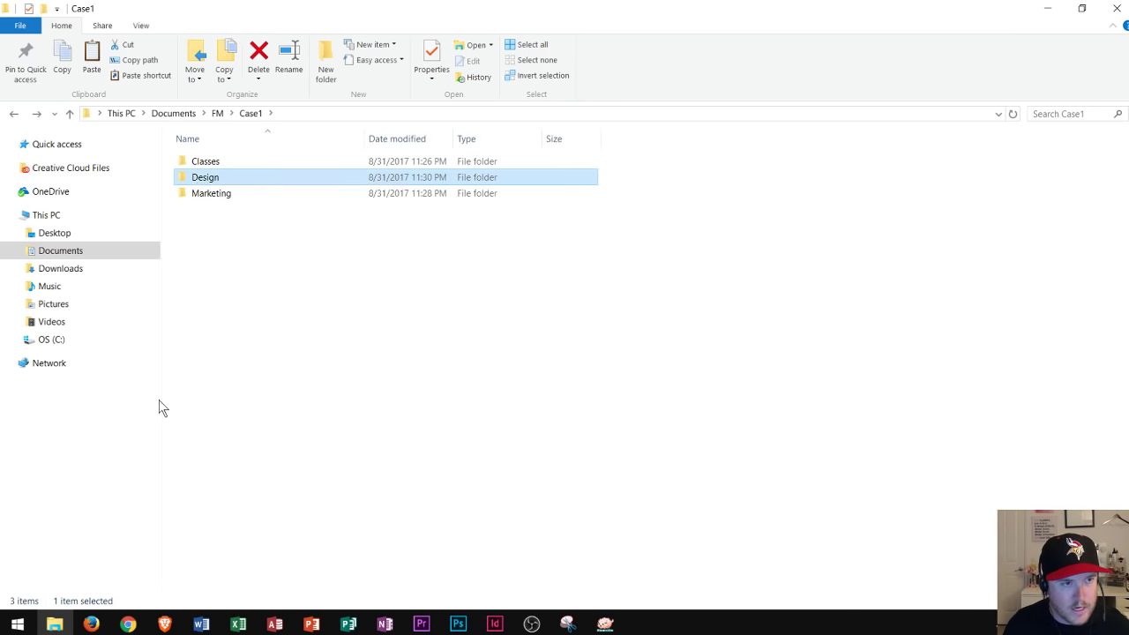
click(220, 178)
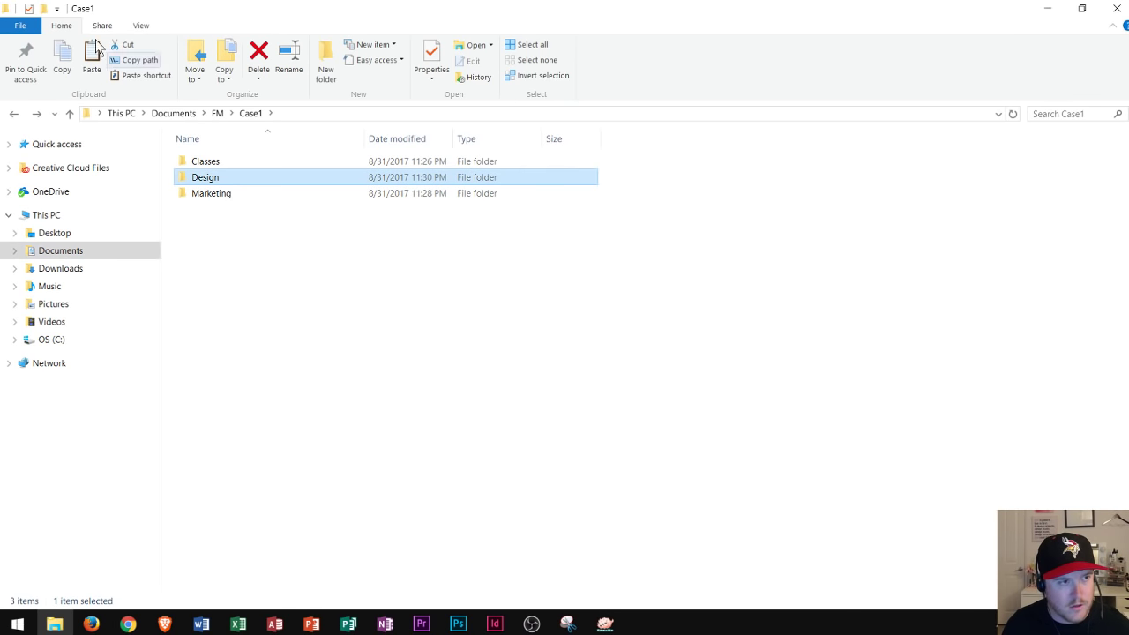
click(288, 58)
text(B)
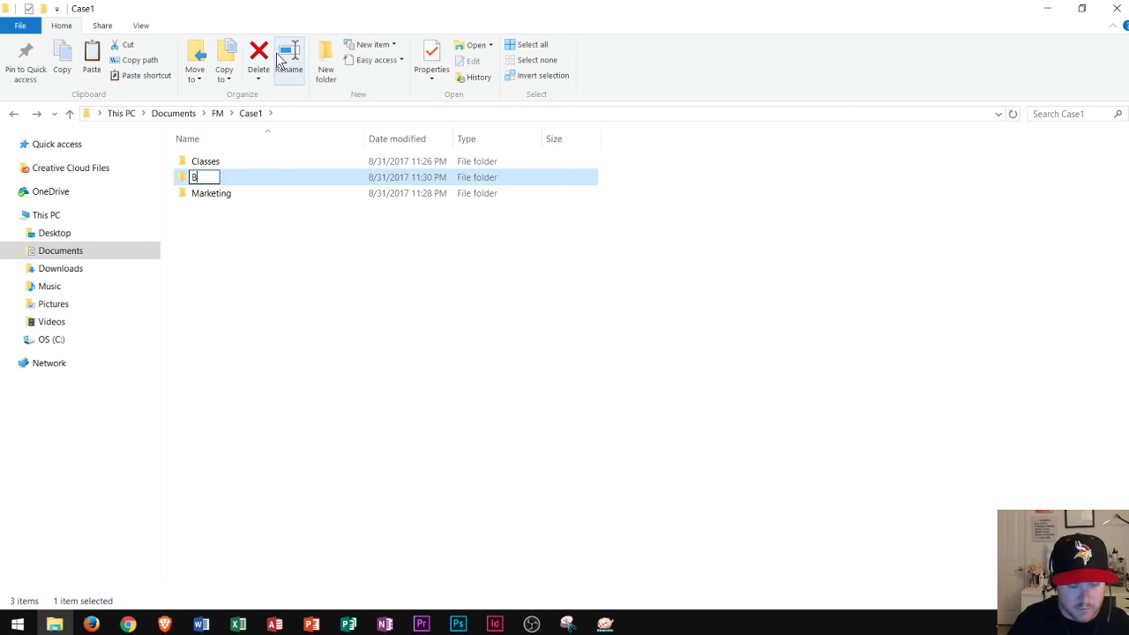
text(eecher De)
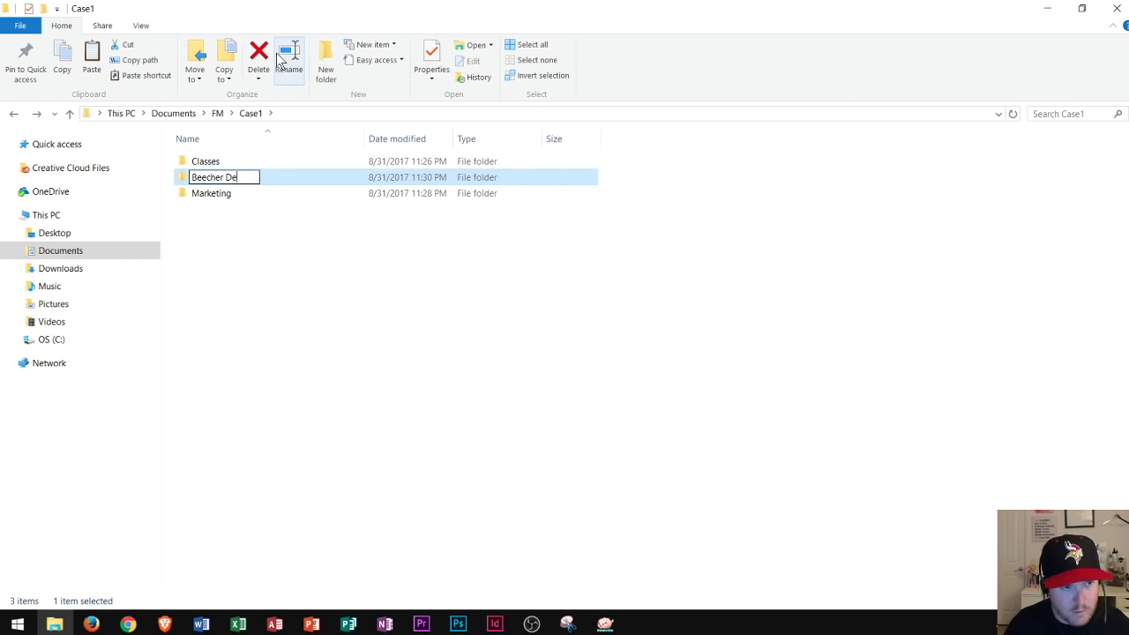
text(signs)
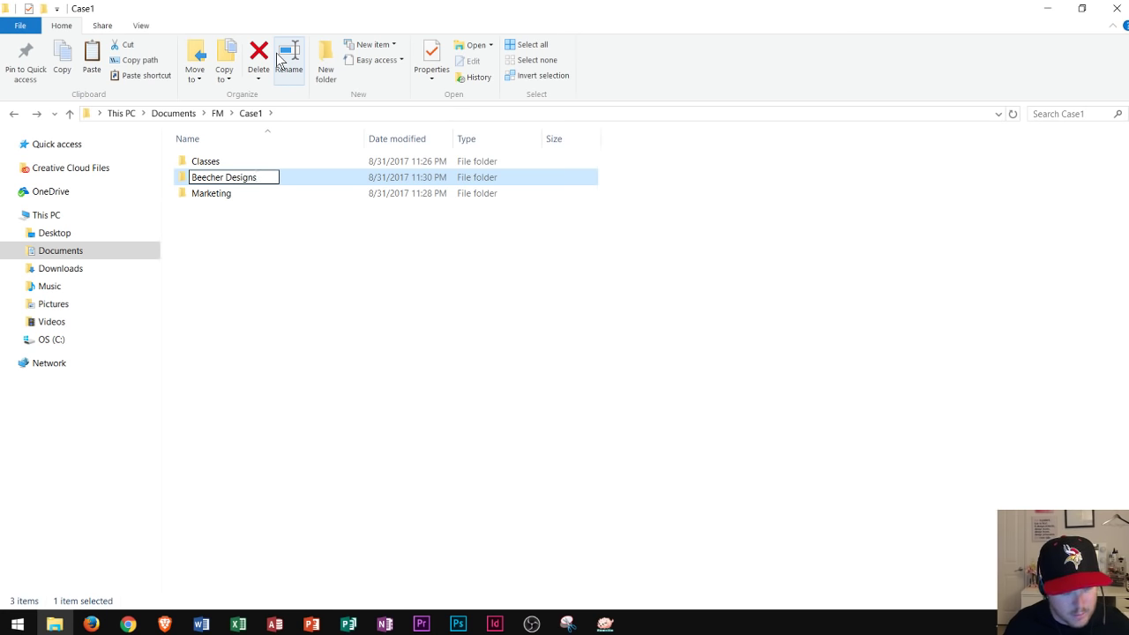
key(Return)
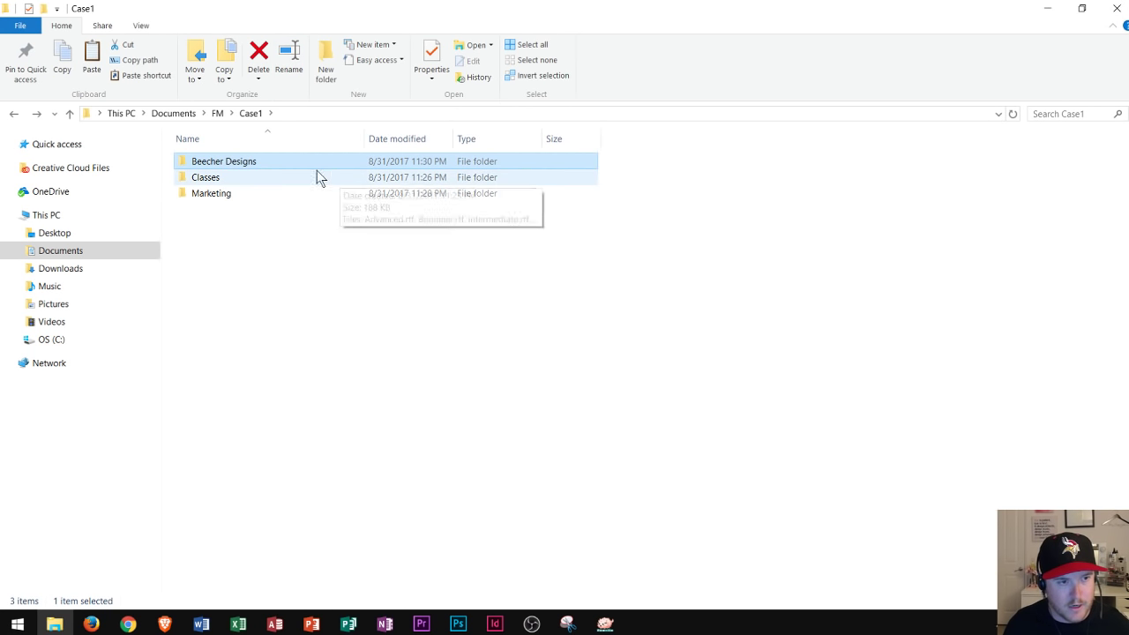
click(282, 224)
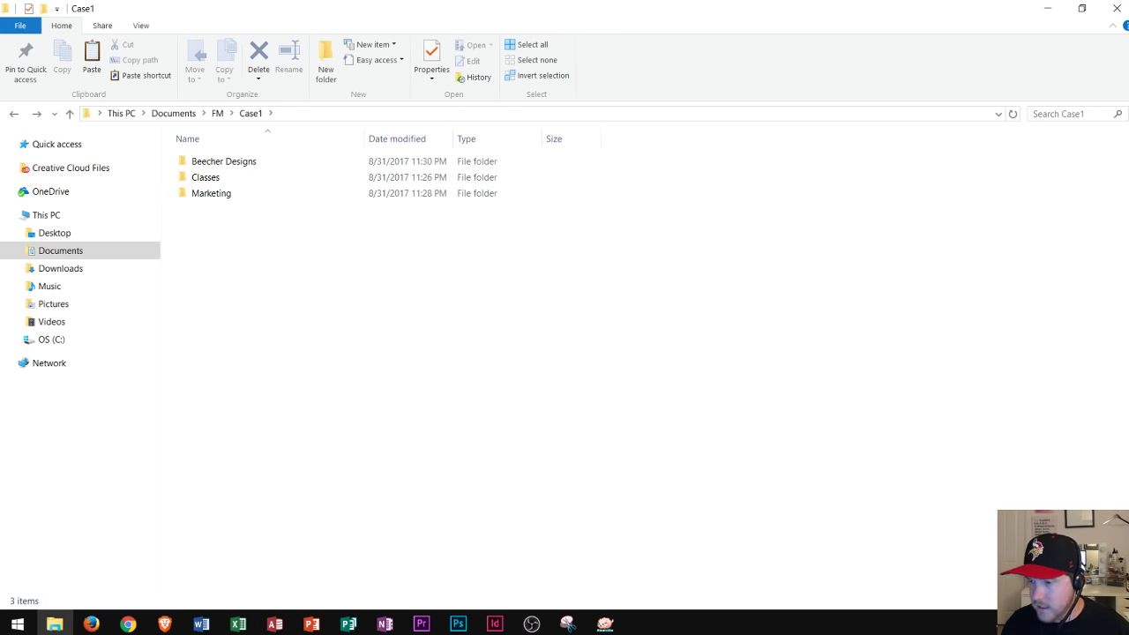